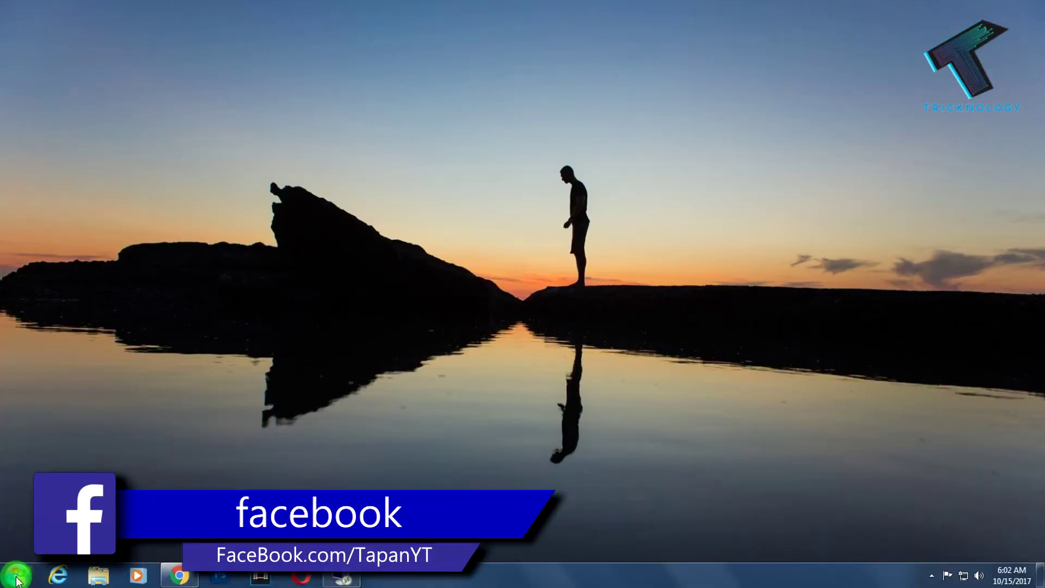
From Computer's system properties, allow Remote Desktop connections from any version and apply
left_click(16, 573)
left_click(213, 387)
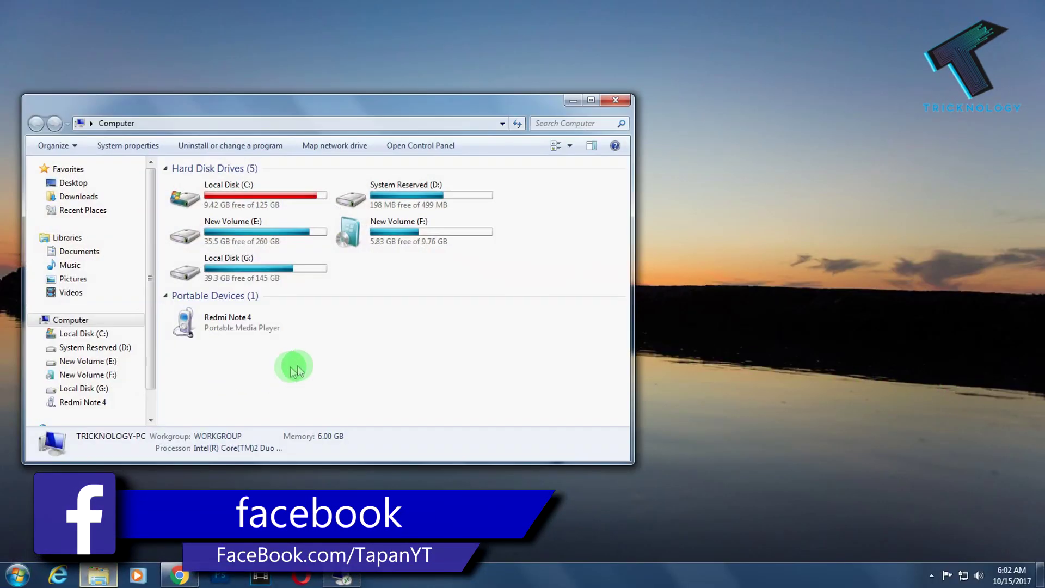
right_click(404, 334)
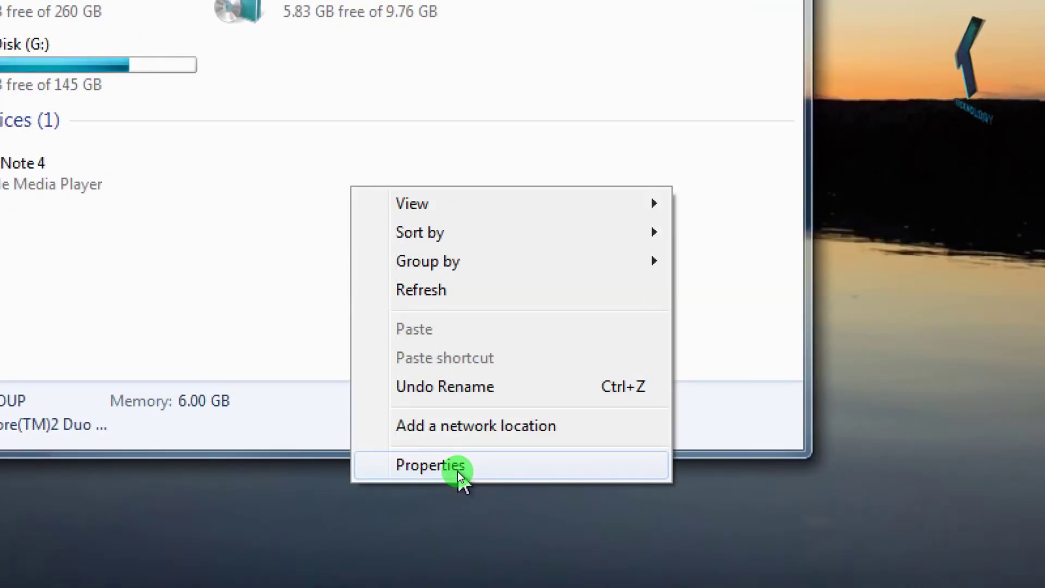
left_click(458, 472)
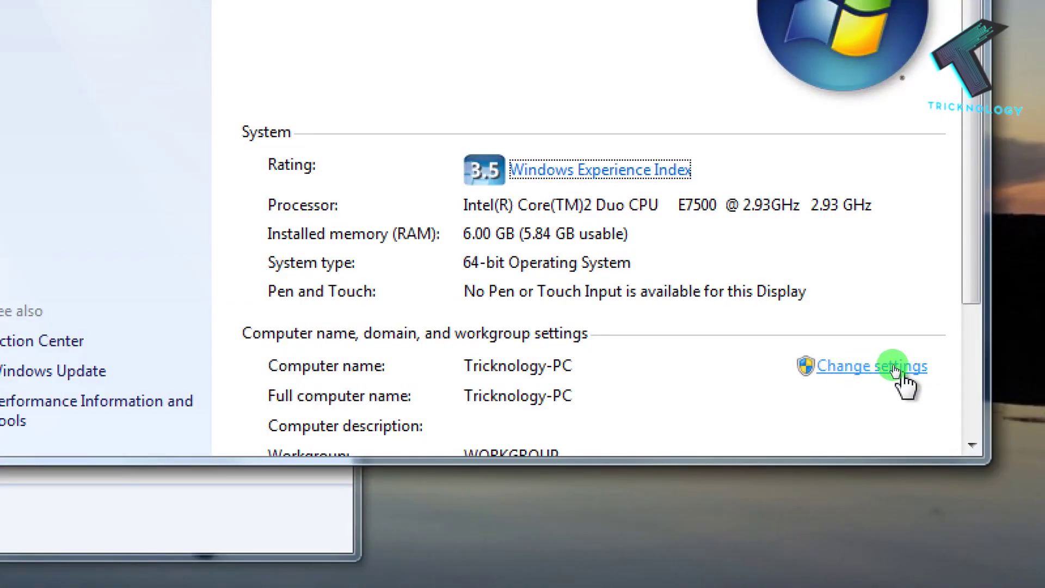
left_click(893, 368)
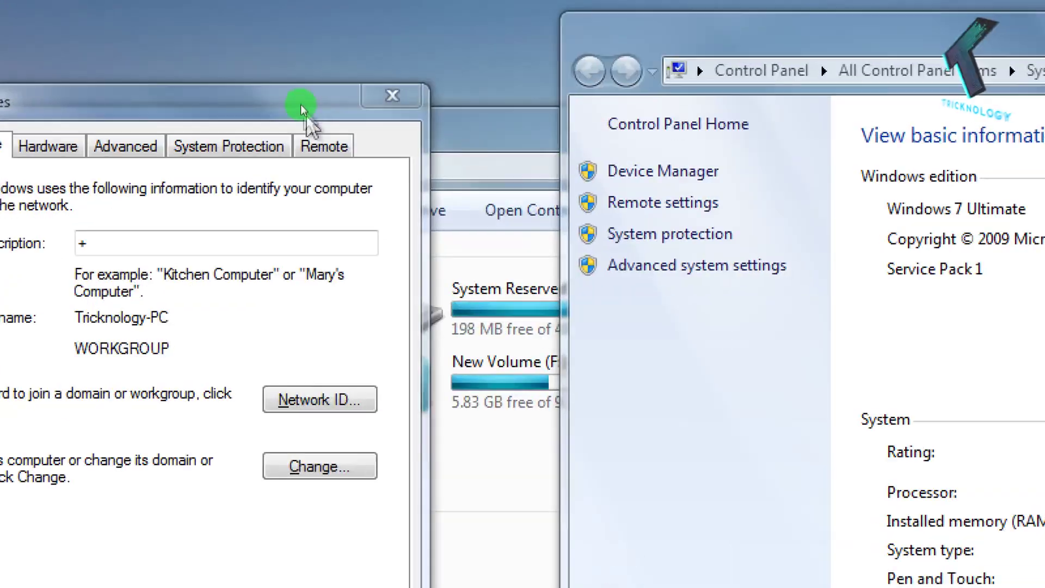
left_click(316, 154)
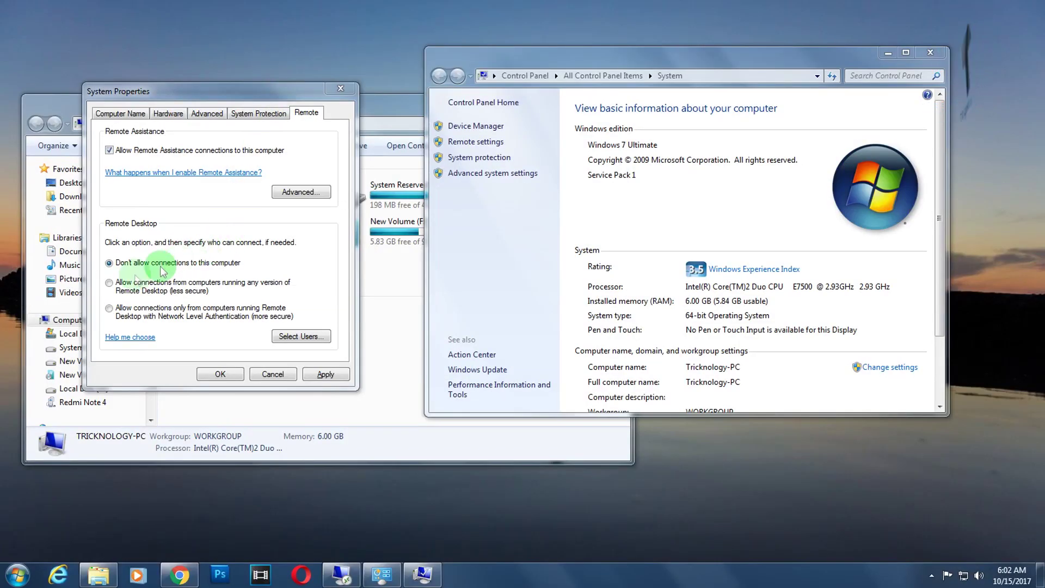
left_click(109, 283)
left_click(261, 192)
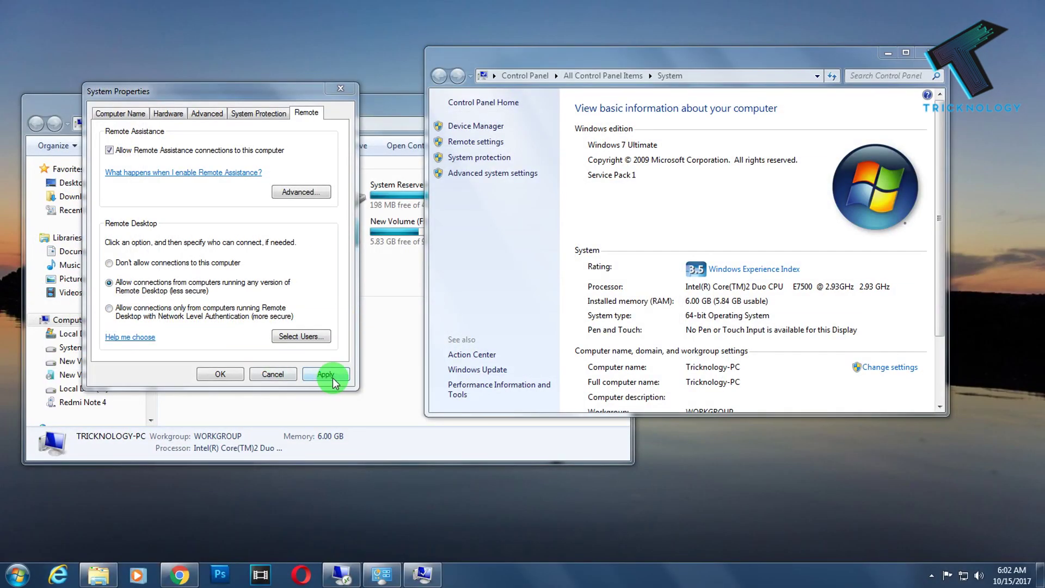
left_click(220, 374)
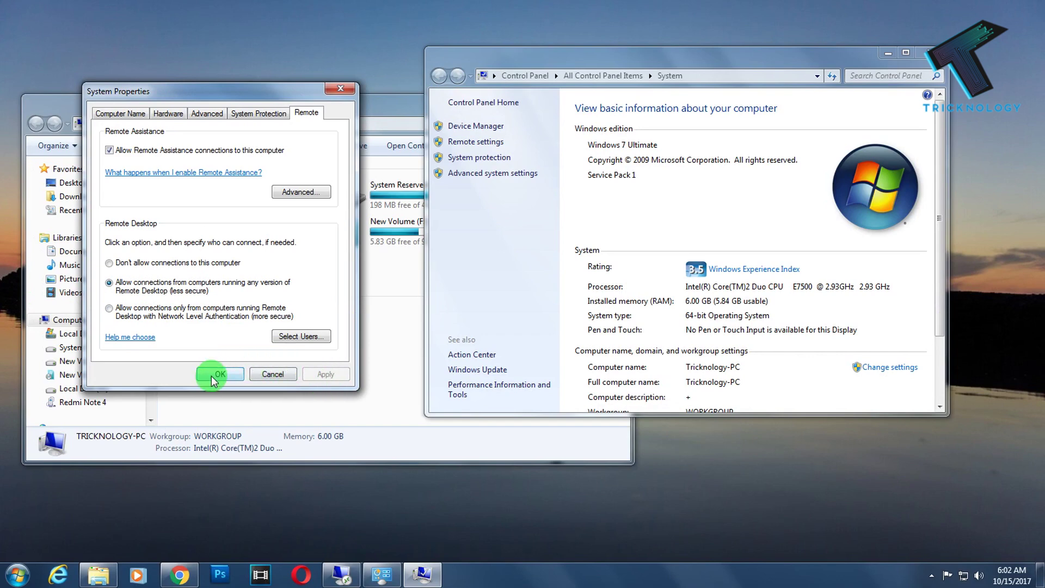
Recheck that the Remote settings were kept, then close System Properties and the system information page
left_click(369, 369)
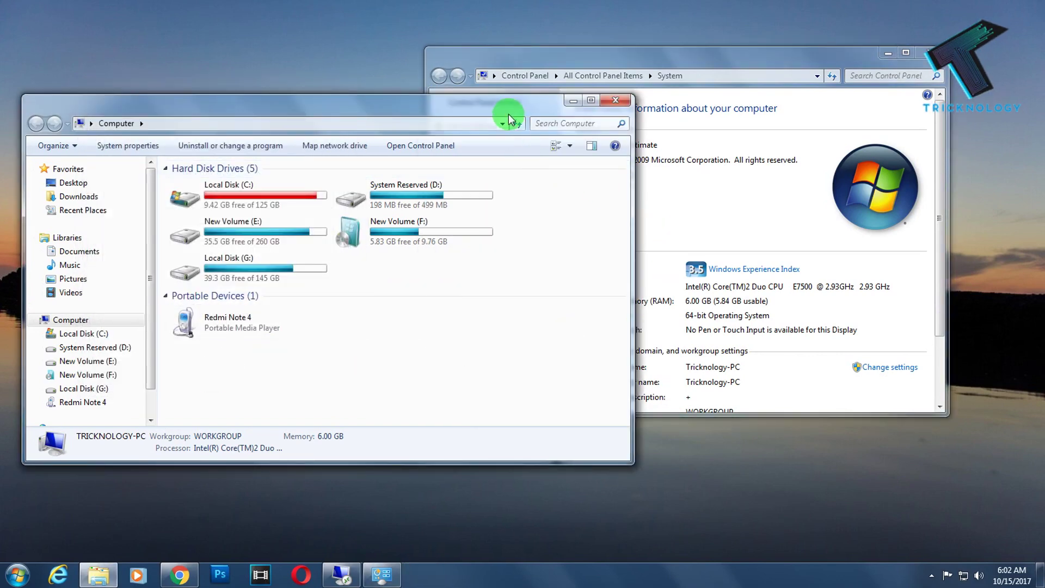
left_click_drag(514, 107, 546, 75)
left_click(902, 377)
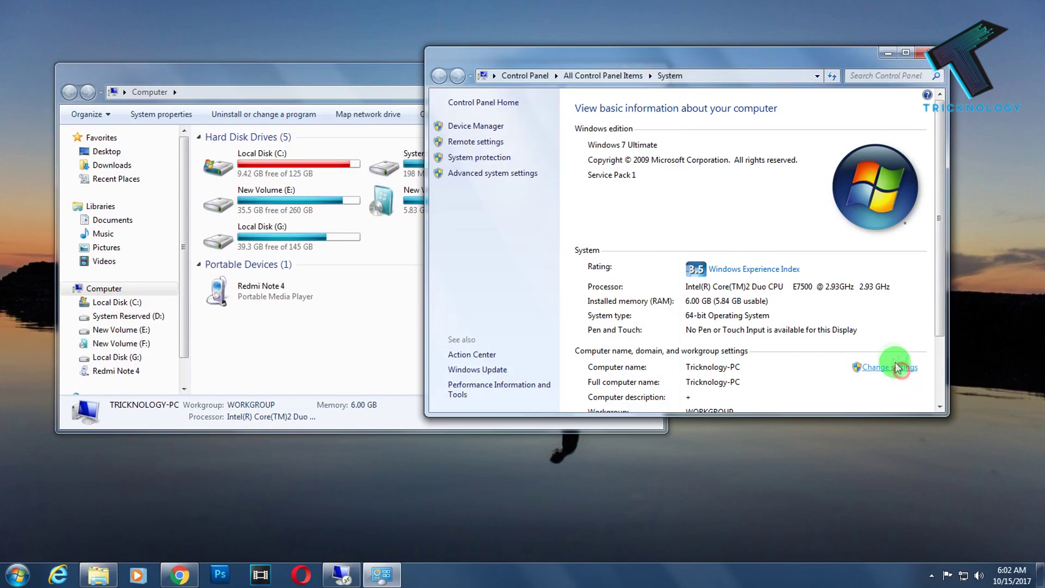
left_click(323, 130)
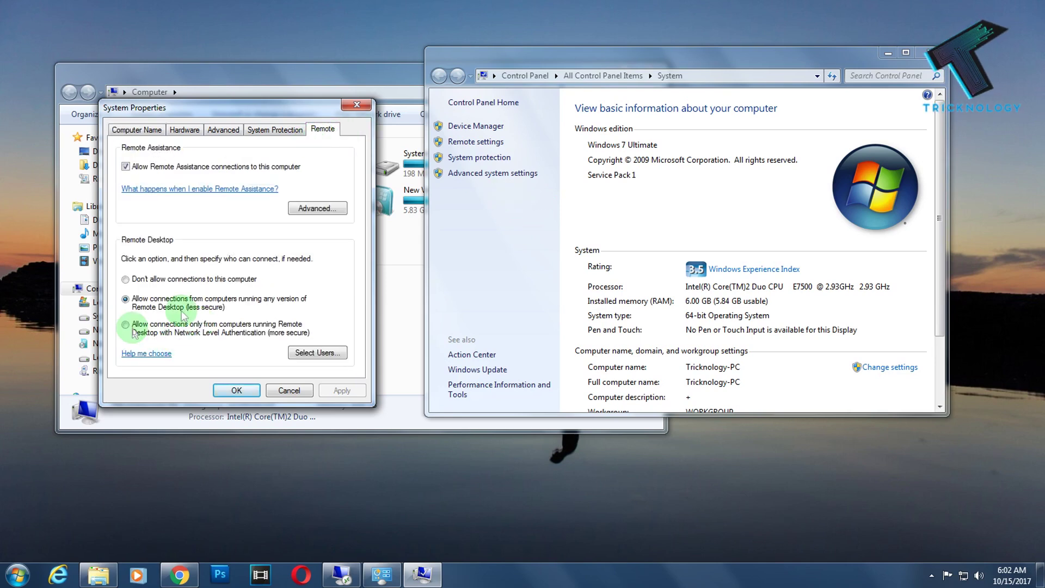
left_click(355, 105)
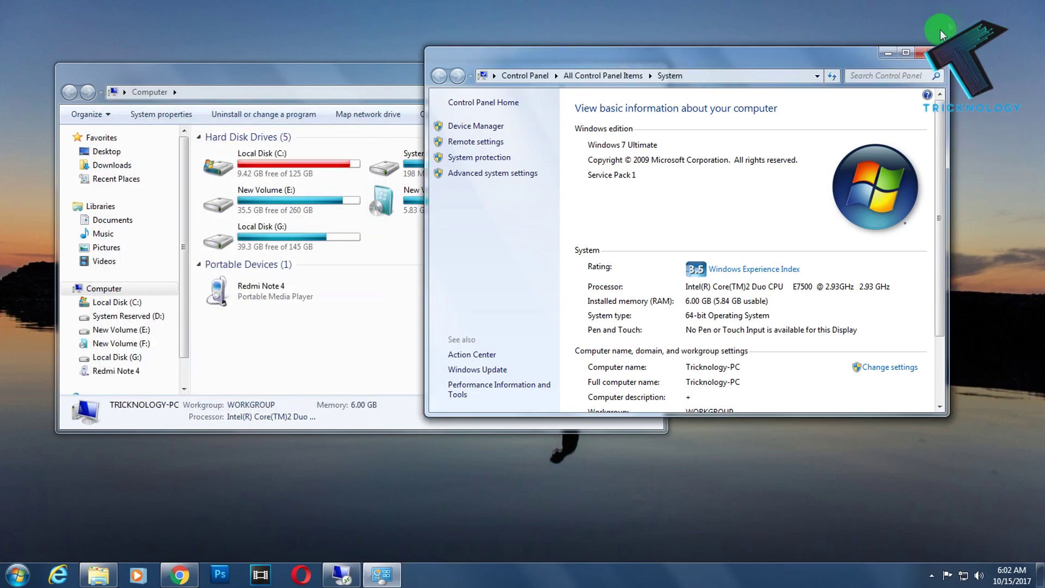
left_click(931, 52)
left_click_drag(454, 81, 553, 61)
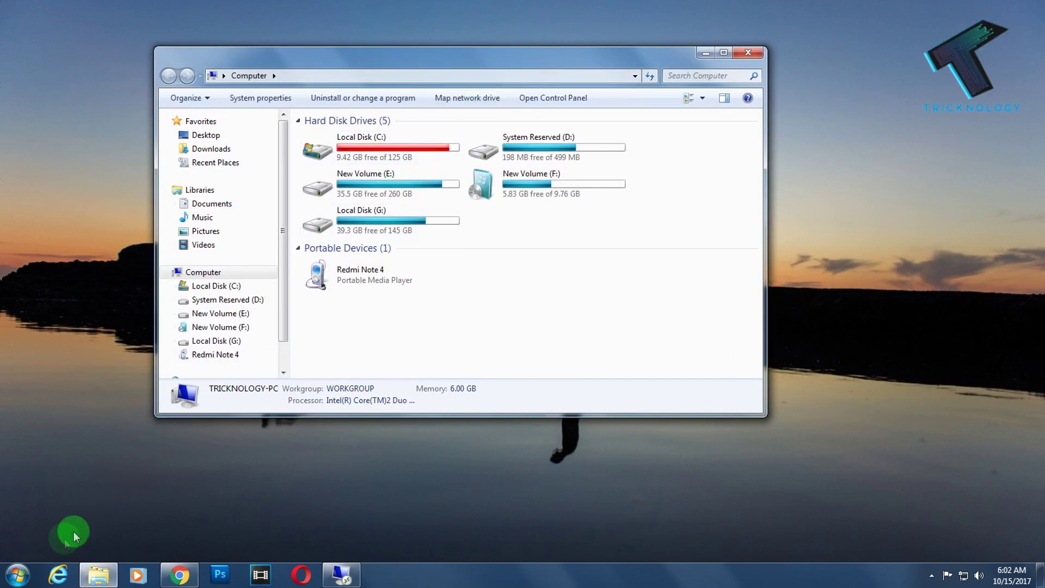
Launch Command Prompt via cmd and run ipconfig
left_click(16, 572)
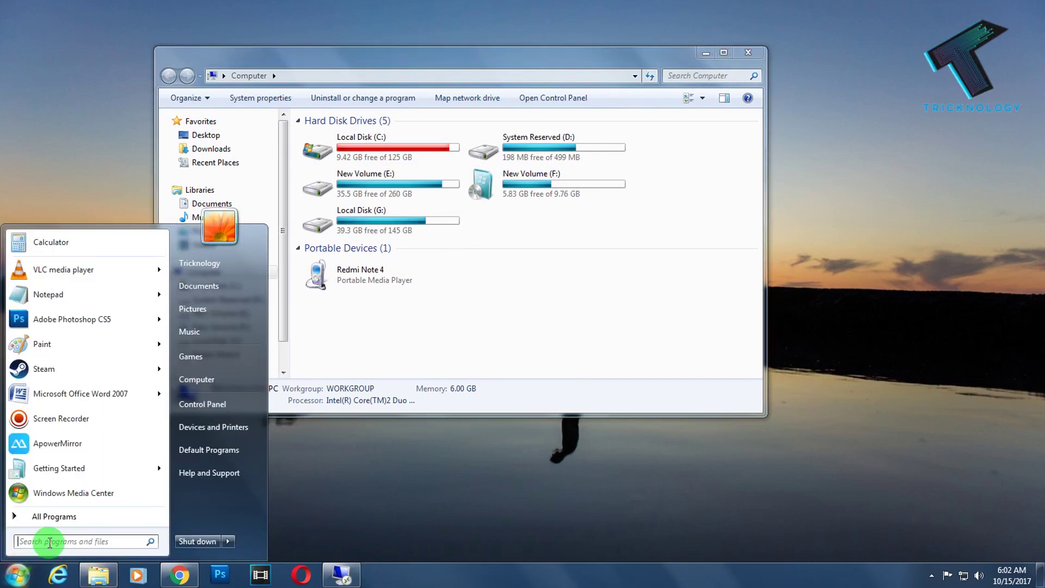
type("cmd")
key("Return")
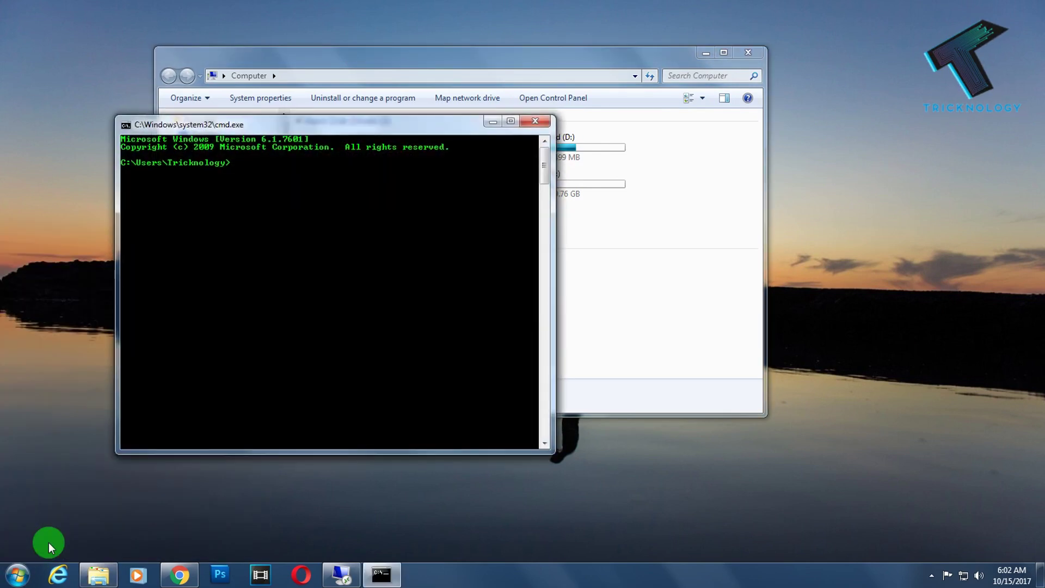
left_click(359, 195)
type("ipconfi")
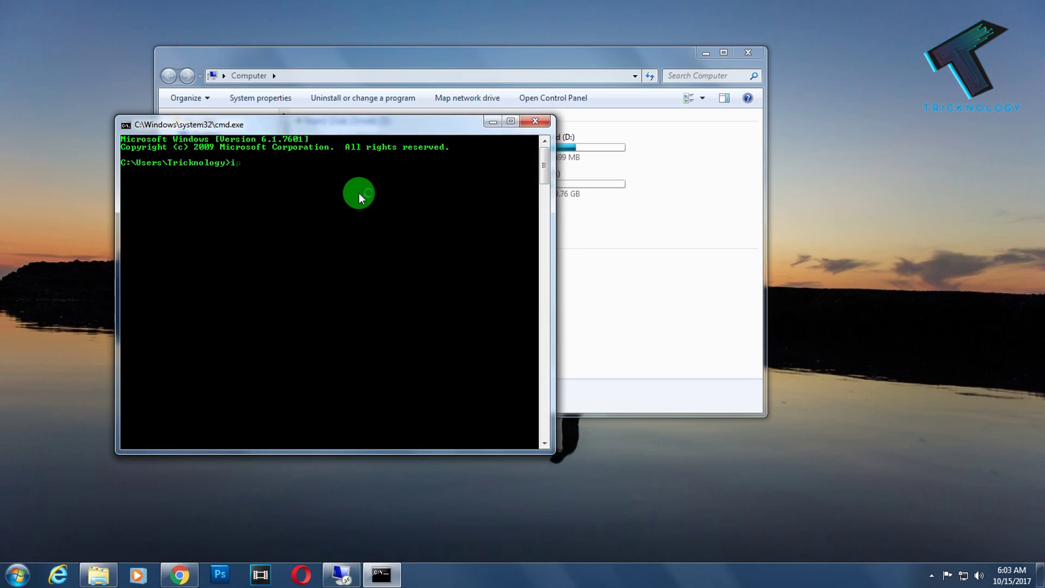
type("g")
key("Return")
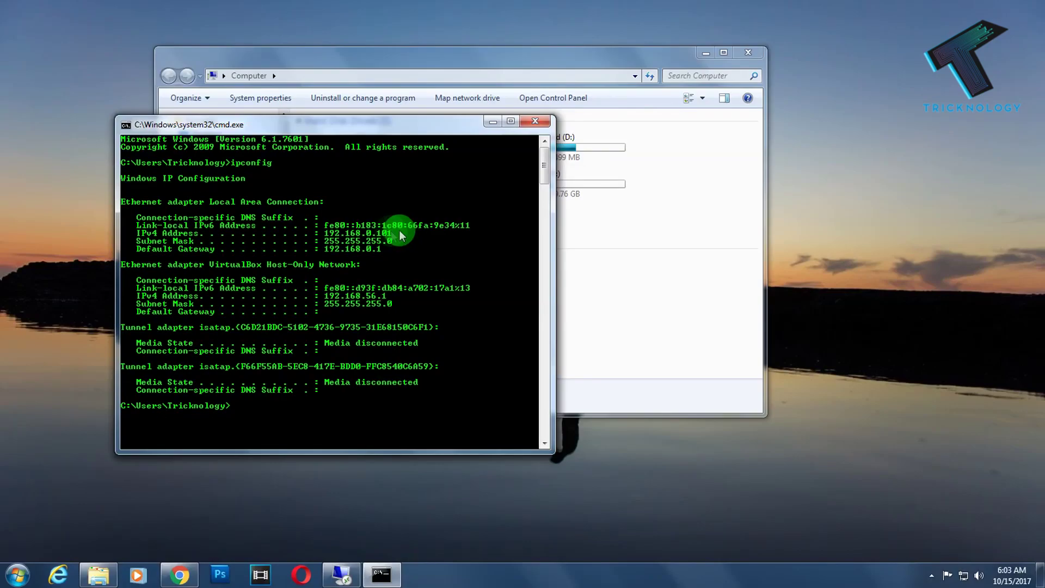
Mark and select the IPv4 address 192.168.0.101 in the ipconfig output
right_click(649, 267)
left_click(420, 242)
left_click_drag(401, 233, 325, 240)
right_click(336, 240)
left_click(381, 242)
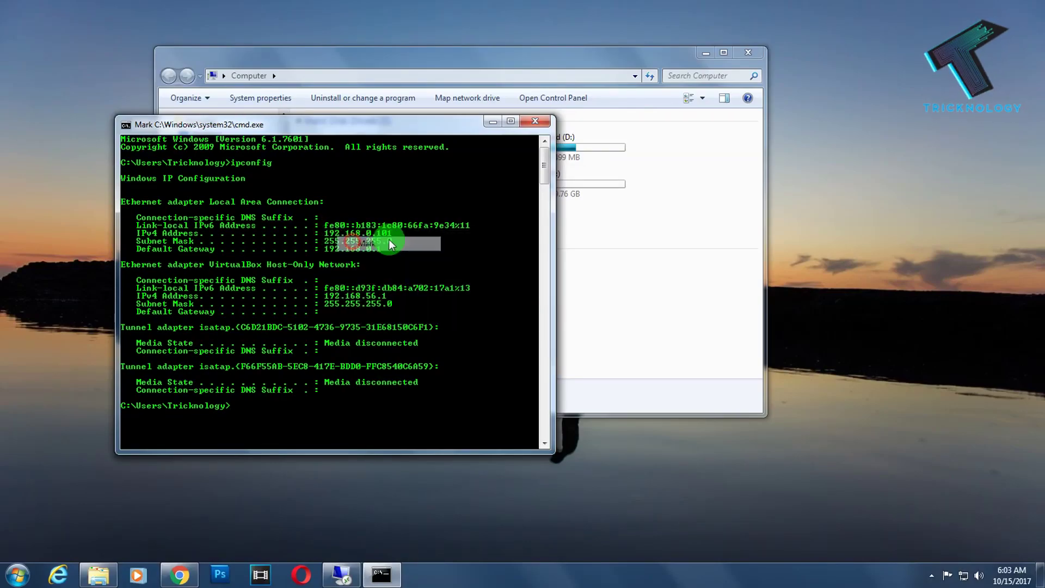
left_click_drag(391, 235, 325, 235)
right_click(325, 236)
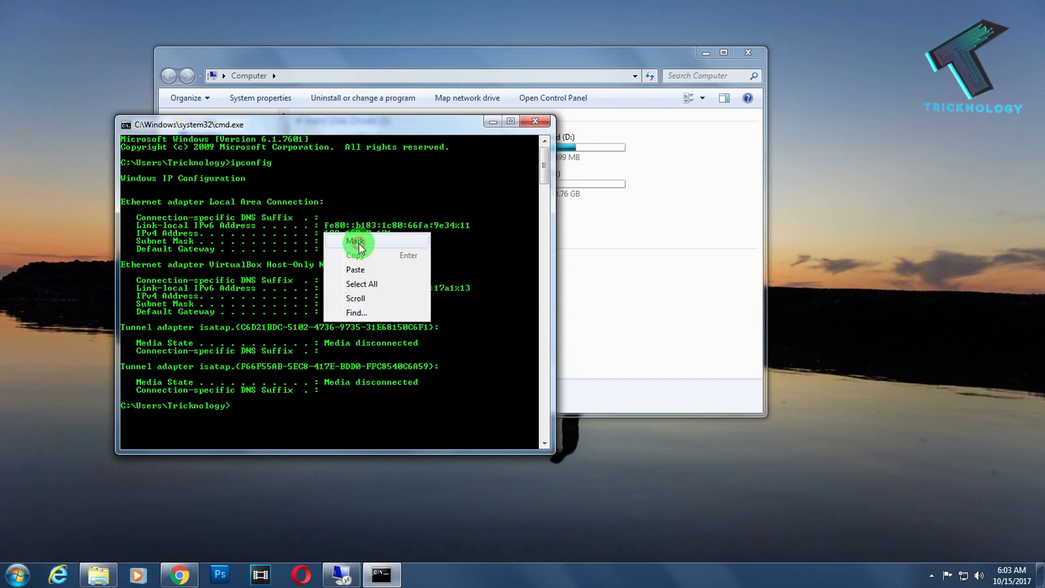
left_click(352, 240)
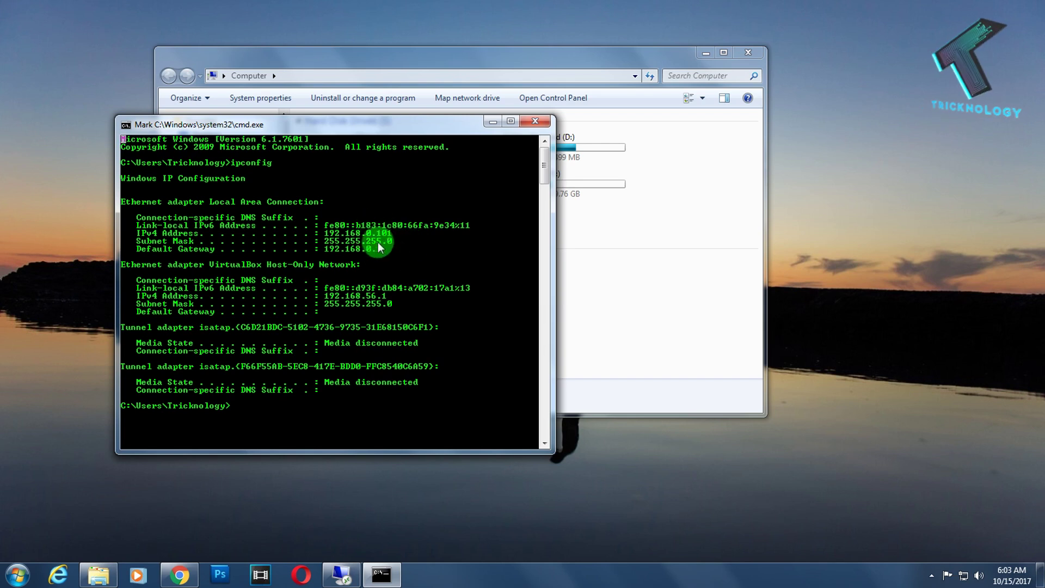
left_click(345, 469)
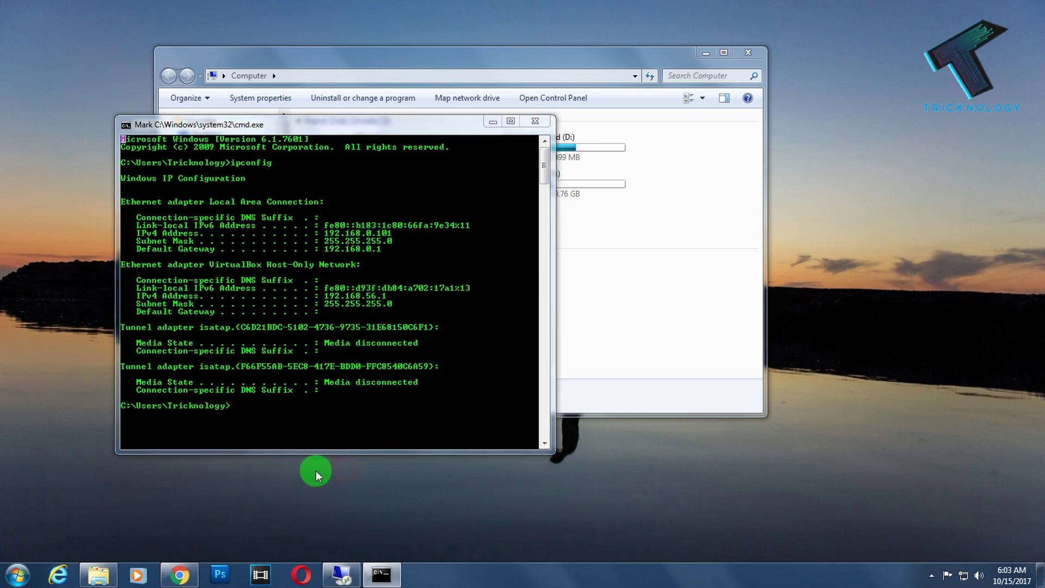
Open the router admin at 192.168.0.1 and go to its DMZ settings page
left_click(188, 575)
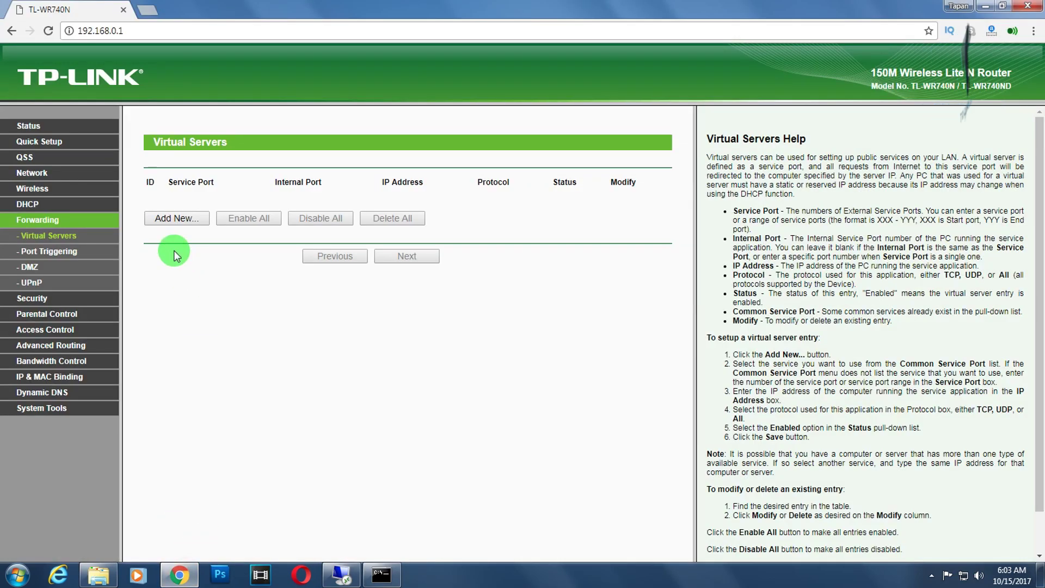
left_click(166, 24)
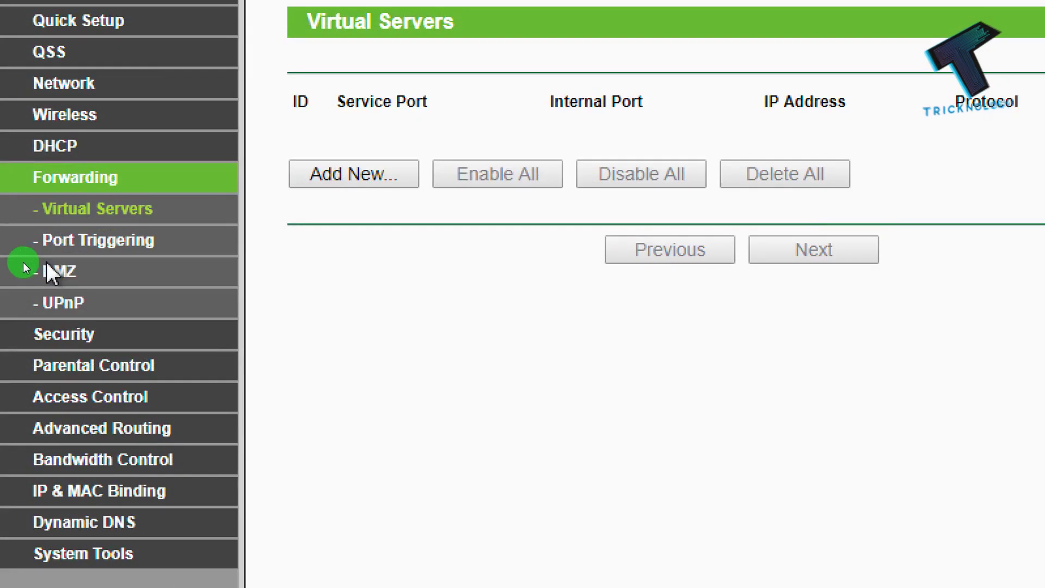
left_click(81, 247)
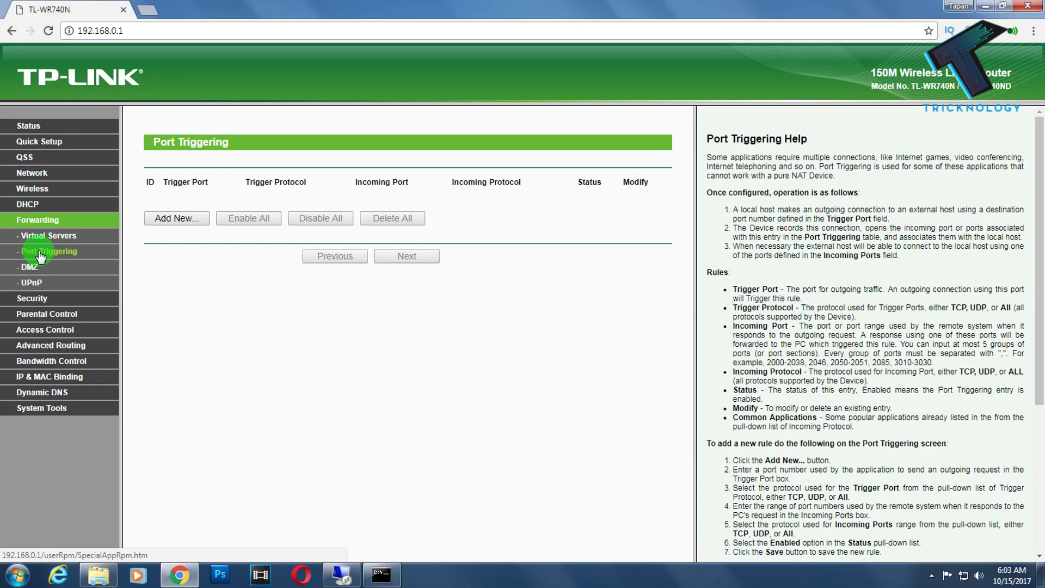
left_click(165, 221)
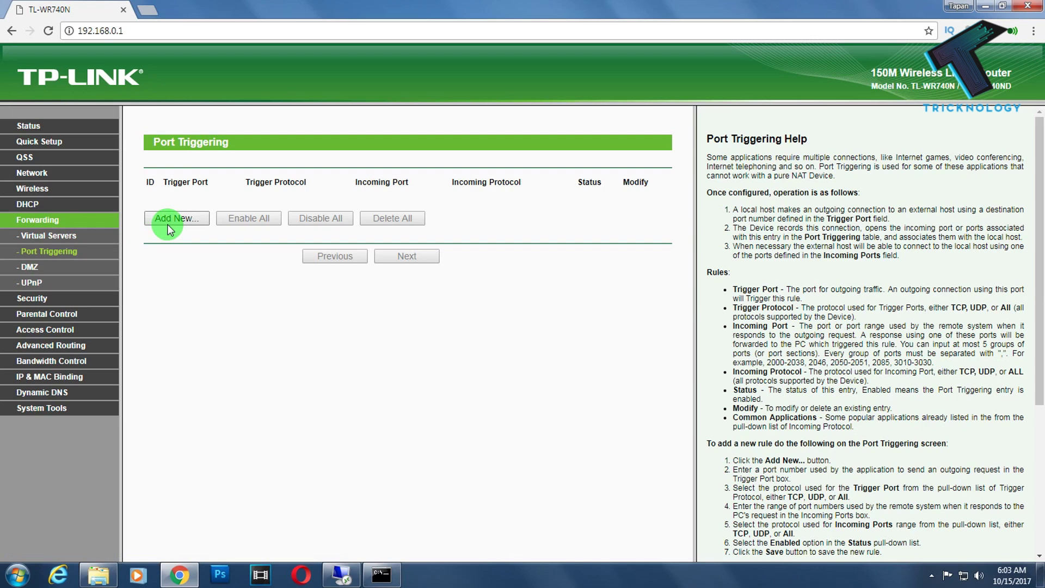
left_click(34, 269)
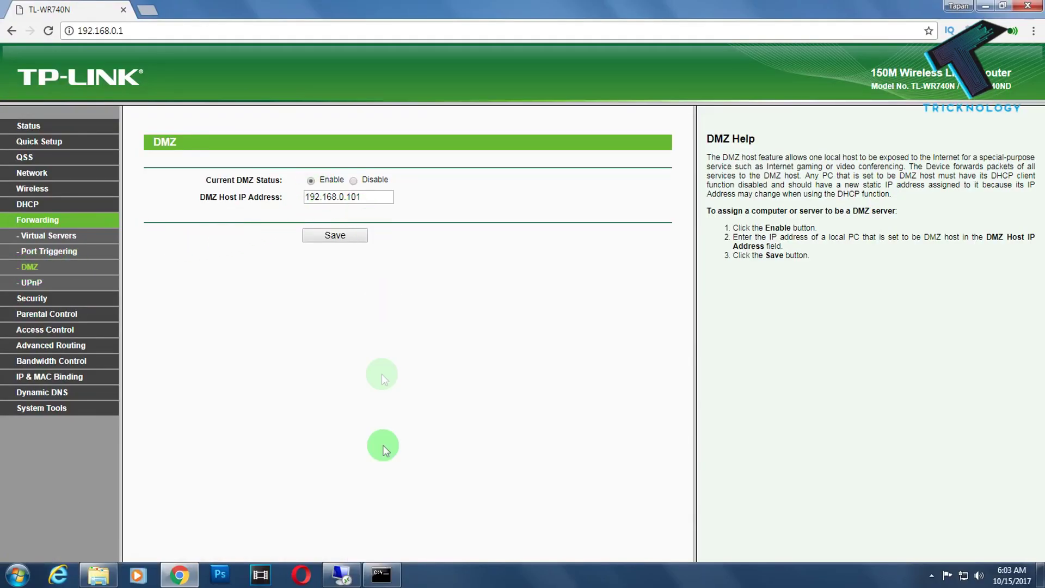
Copy 192.168.0.101 from the ipconfig output, paste it as the DMZ host, and save
left_click(381, 575)
mouse_move(398, 227)
left_mouse_down()
mouse_move(337, 233)
mouse_move(391, 235)
left_mouse_up()
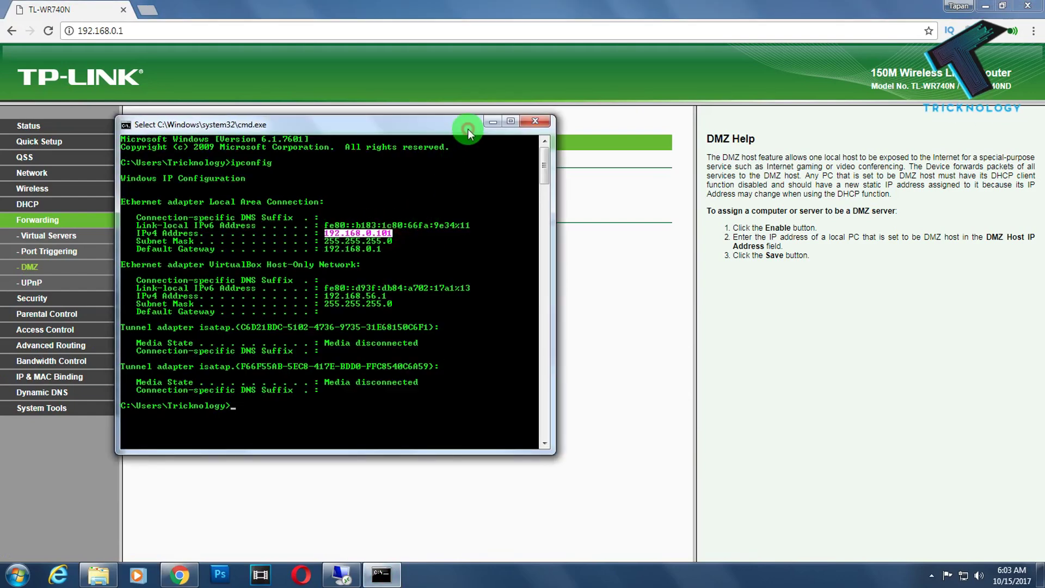
left_click_drag(468, 129, 852, 121)
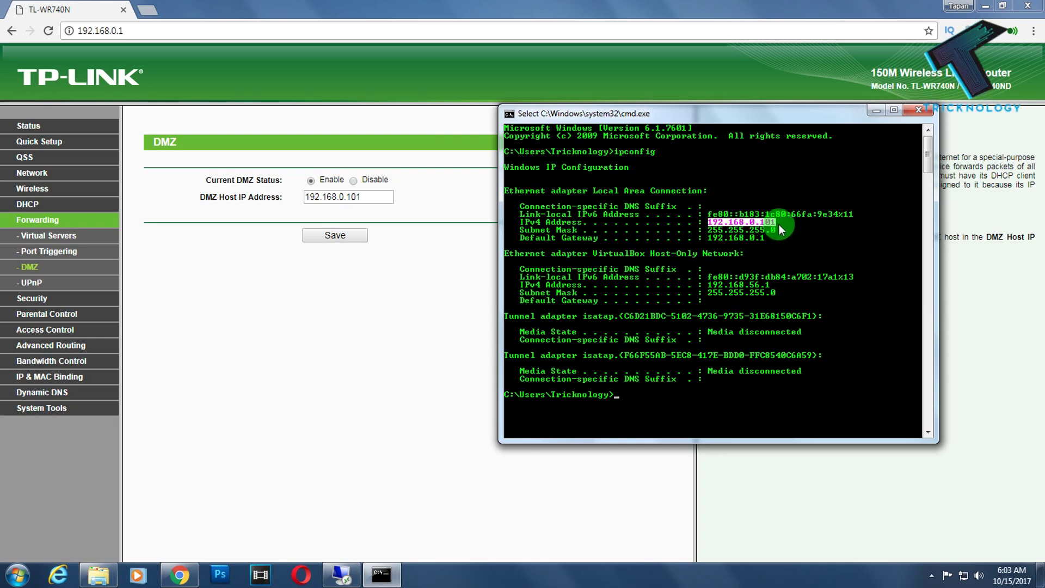
left_click_drag(381, 196, 242, 197)
key("ctrl+v")
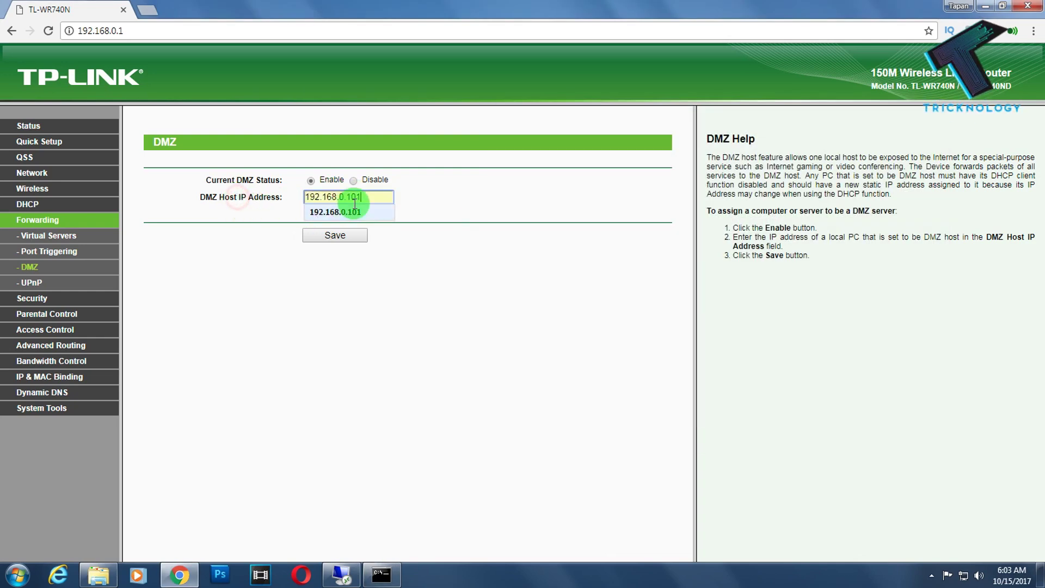
left_click(340, 239)
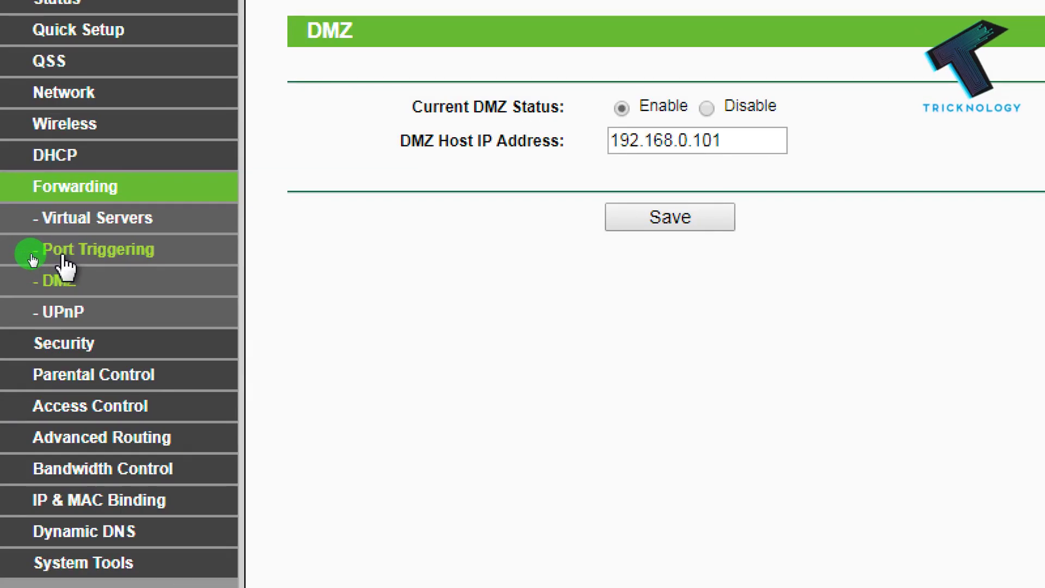
left_click(64, 260)
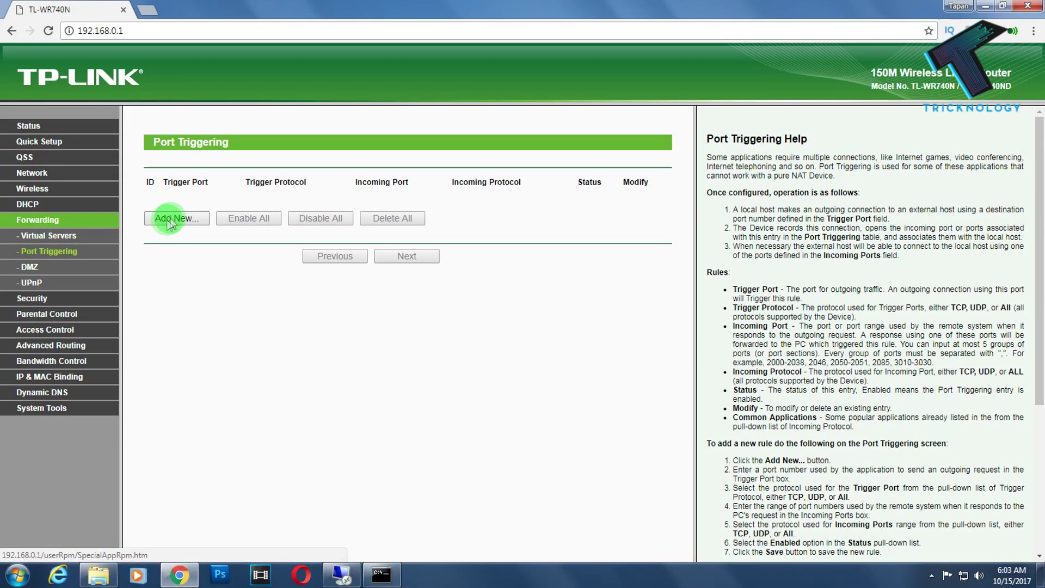
Add and save a port triggering rule: trigger and incoming port 3389, ALL protocols, Enabled
left_click(171, 217)
left_click(322, 179)
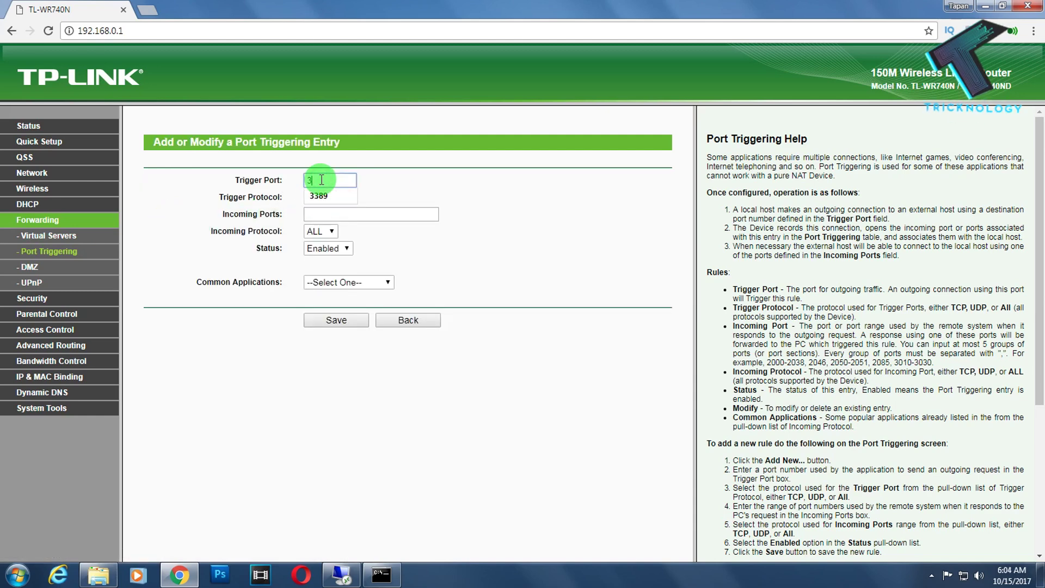
type("33")
left_click(328, 199)
left_click(328, 214)
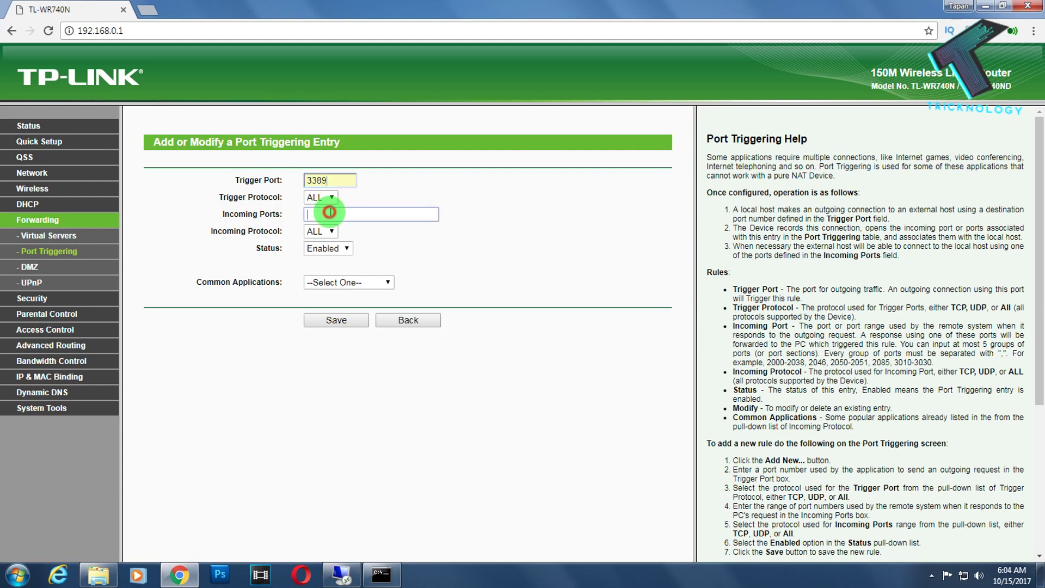
left_click(331, 231)
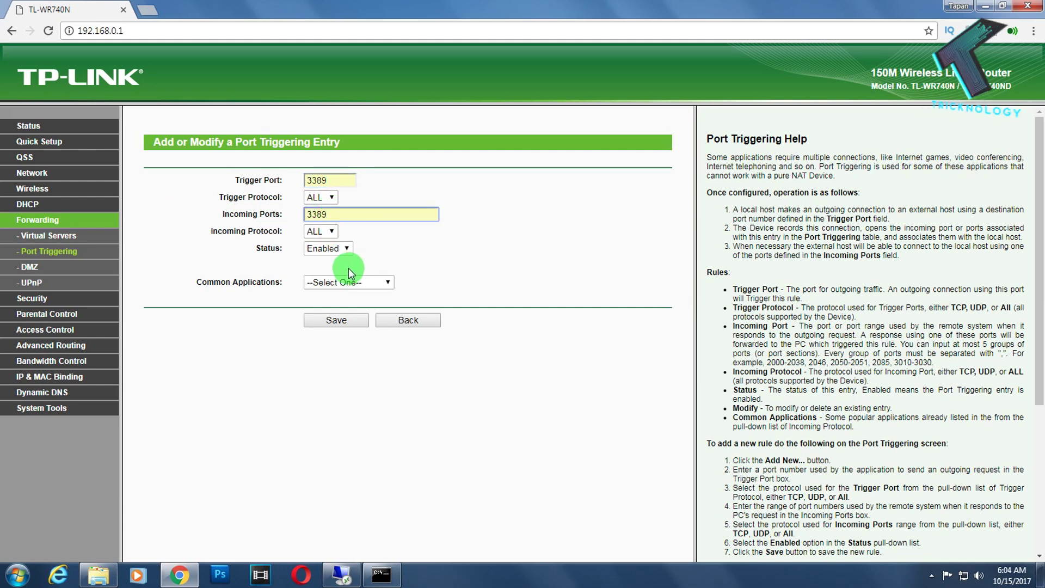
left_click(326, 248)
left_click(267, 252)
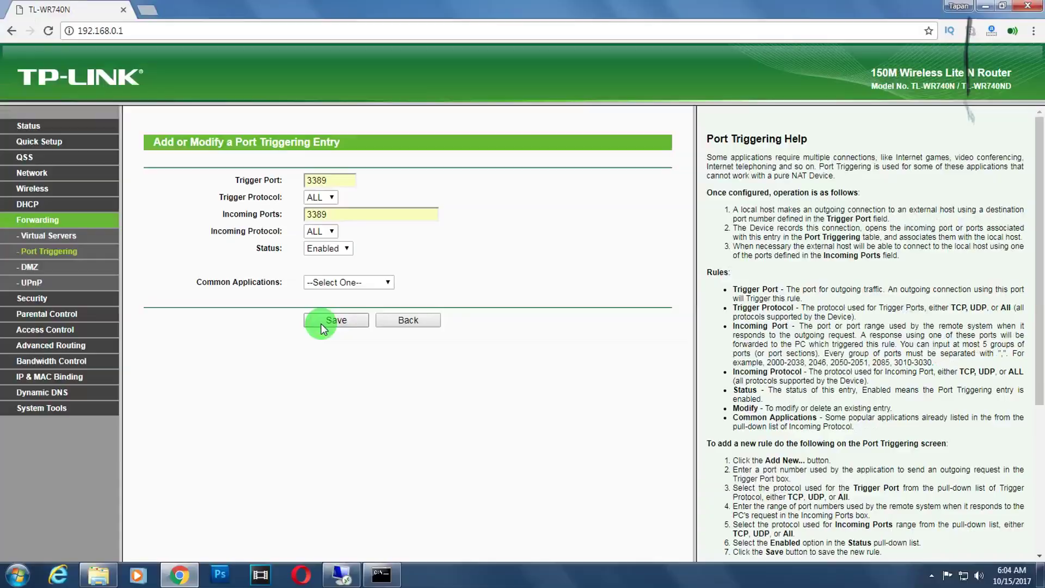
left_click(322, 326)
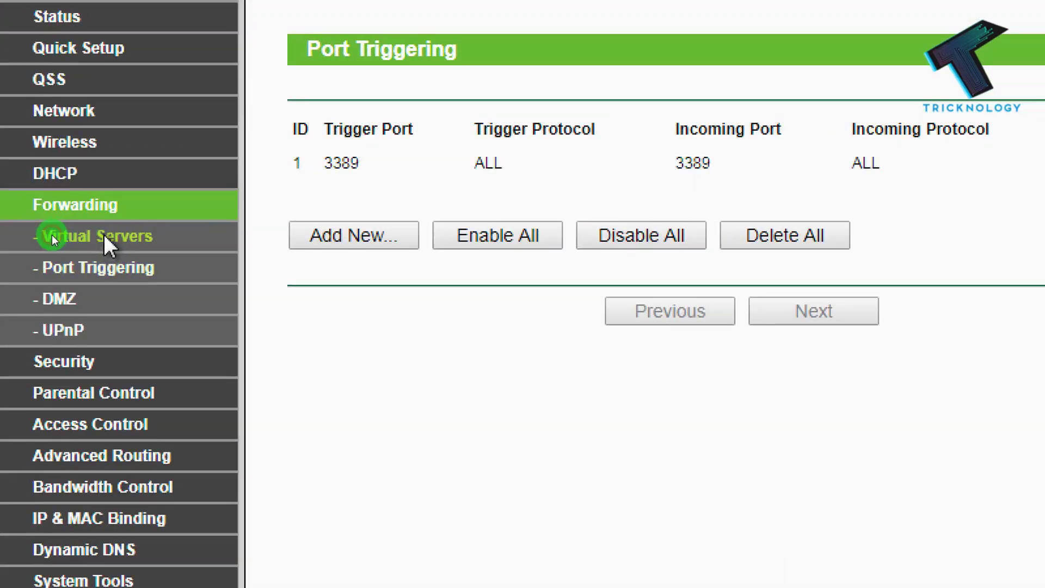
Start a new virtual server entry with service and internal port 3389
left_click(53, 237)
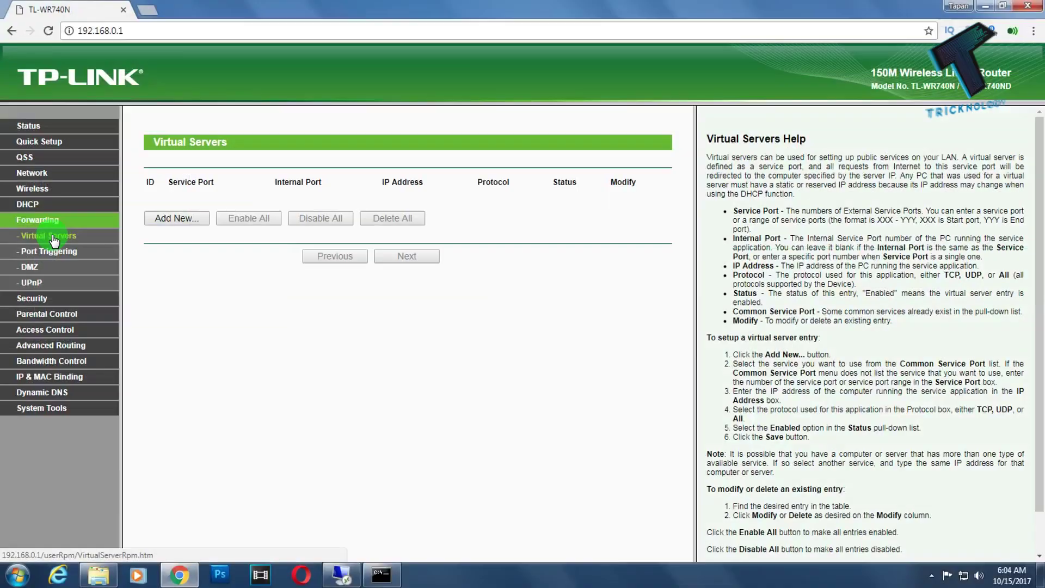
left_click(154, 219)
left_click(330, 182)
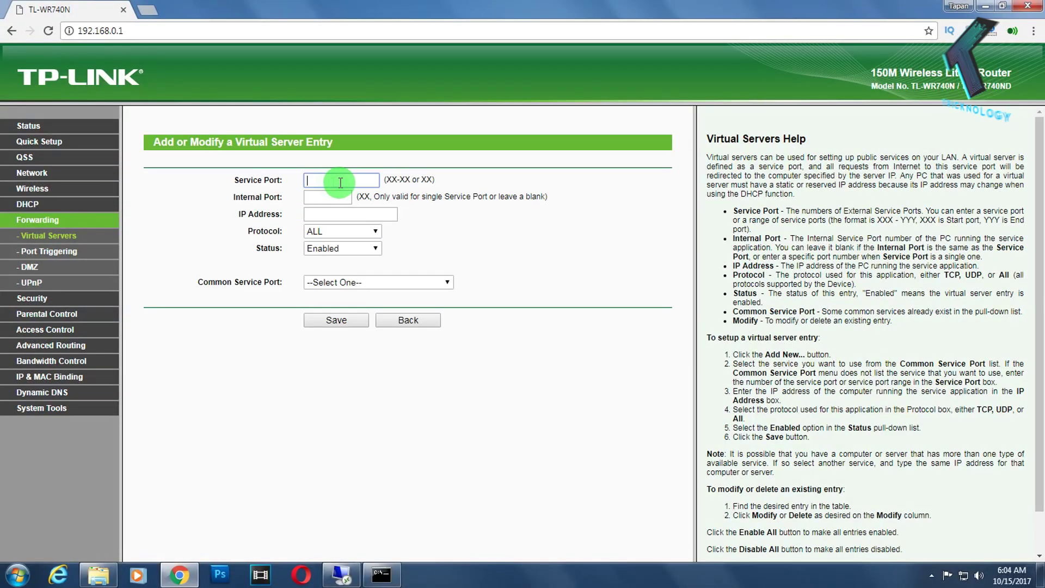
left_click(318, 195)
left_click(330, 197)
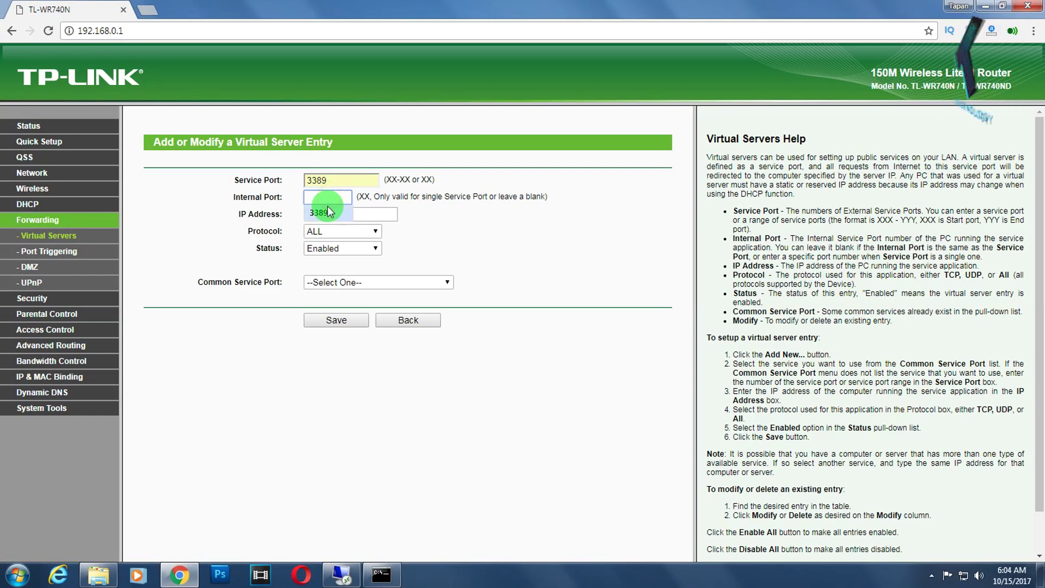
left_click(324, 213)
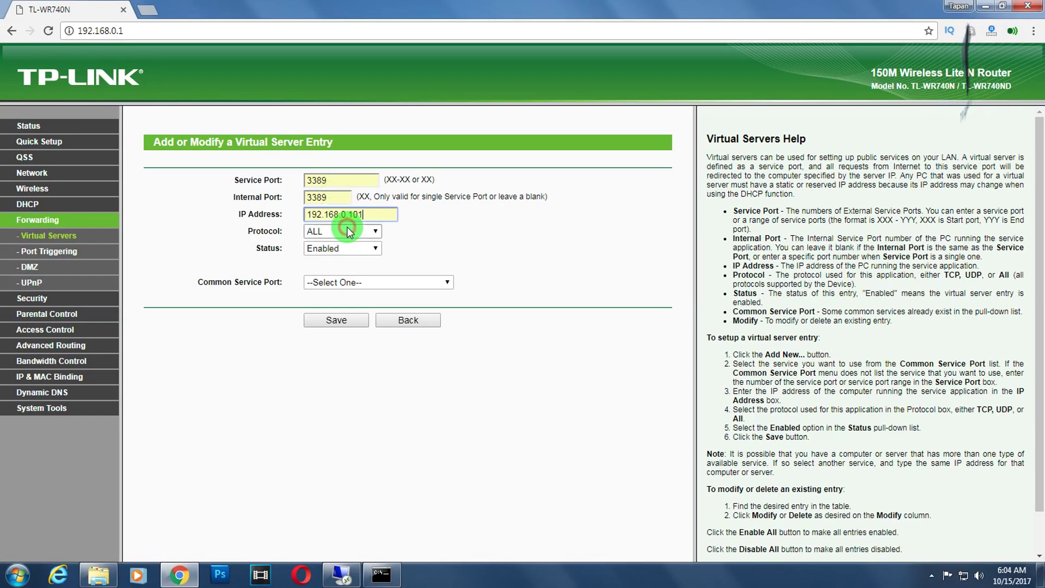
Check 192.168.0.101 against the ipconfig output and save the virtual server without a preset
left_click(382, 574)
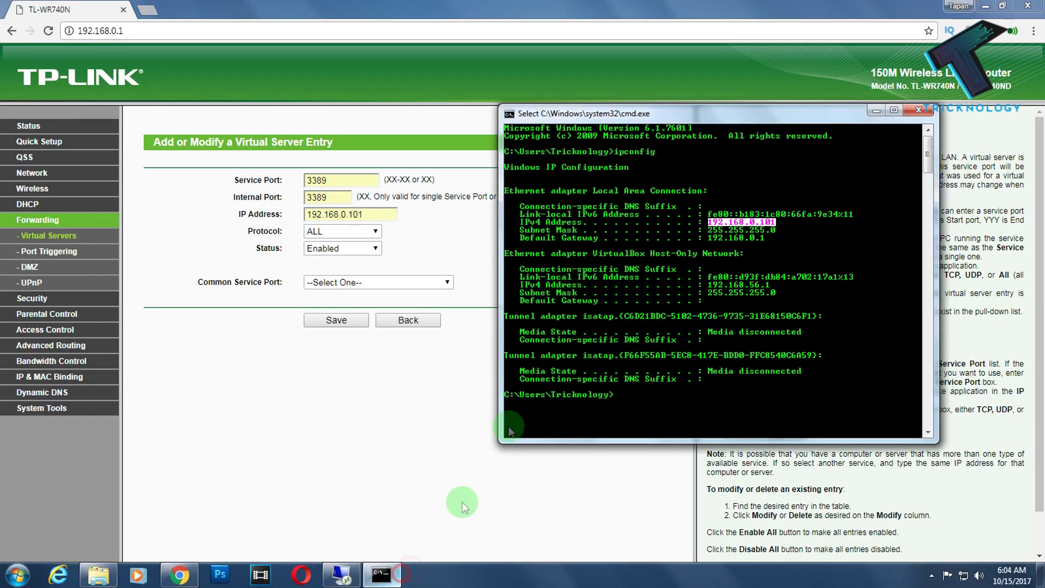
left_click(417, 283)
left_click(479, 290)
left_click(397, 280)
left_click(475, 320)
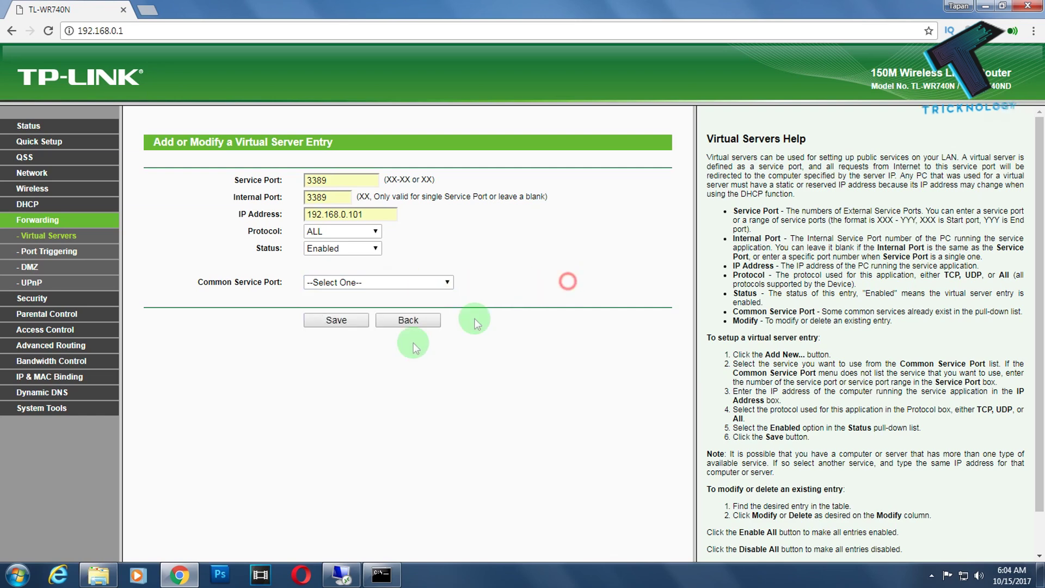
left_click(333, 322)
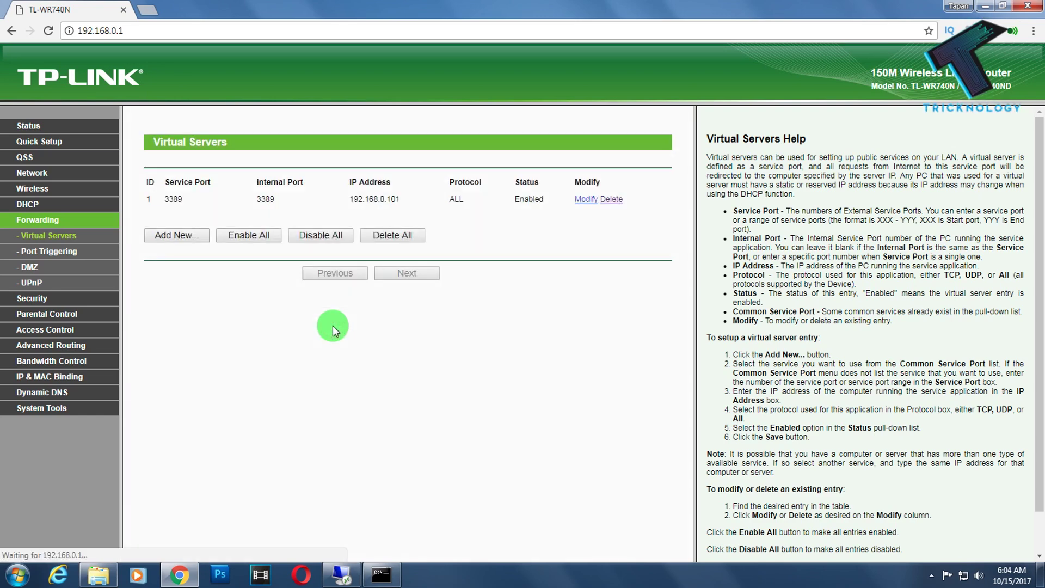
left_click(1003, 6)
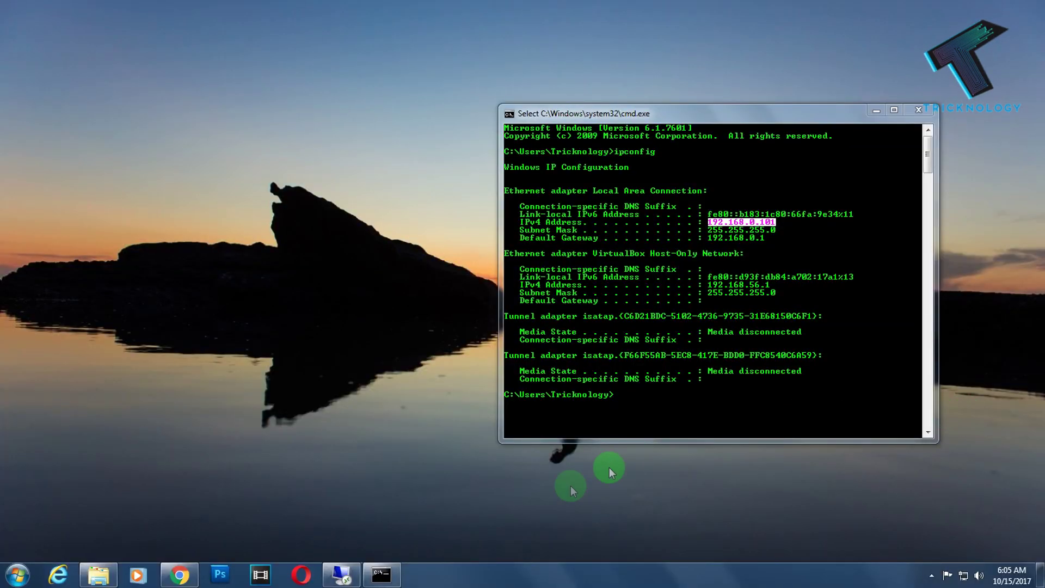
Restore the Remote Desktop session with 13.126.193.142 and maximize it to fill the screen
left_click(342, 574)
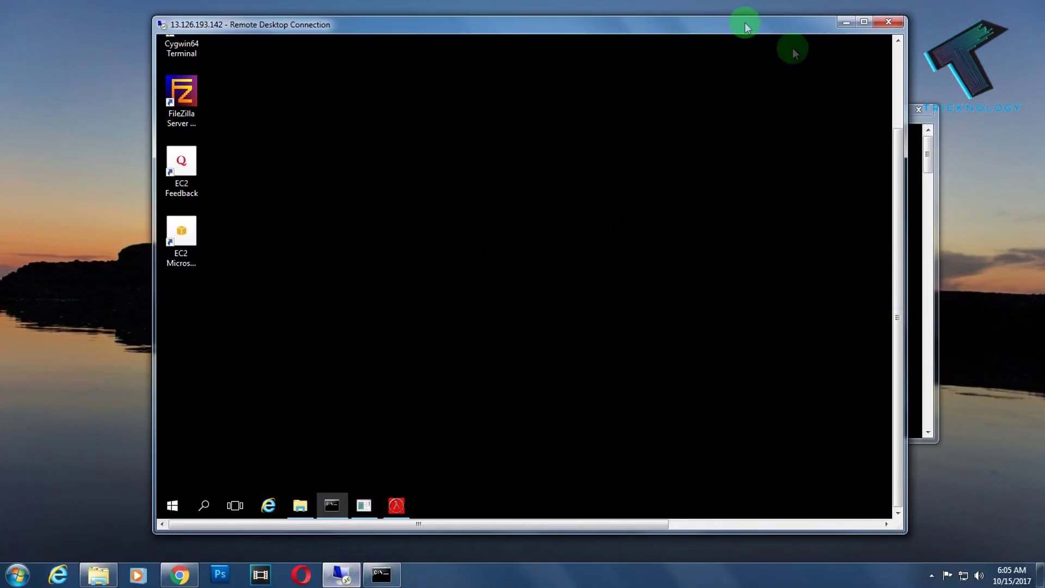
left_click_drag(732, 23, 780, 16)
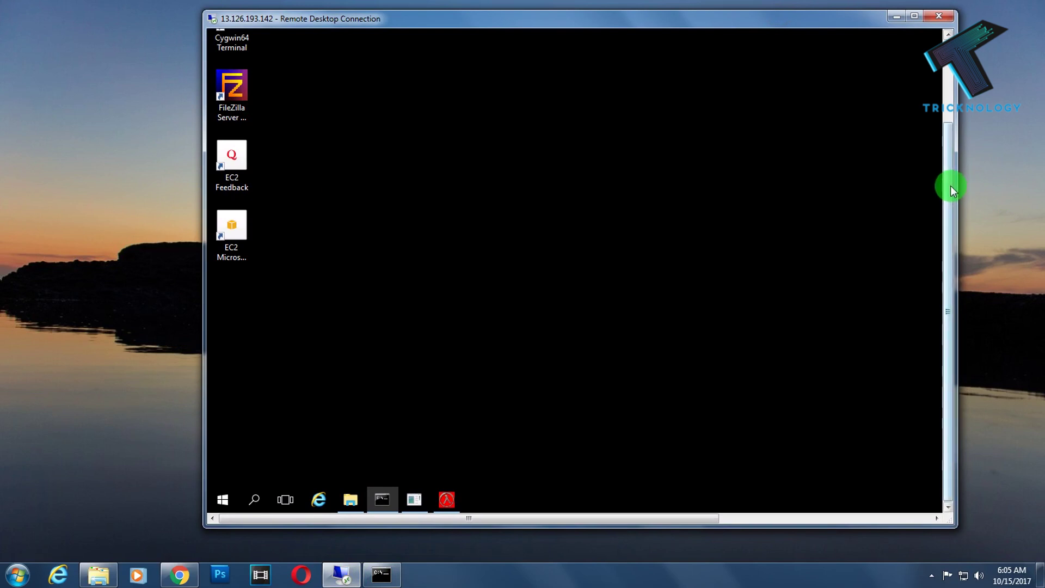
left_click_drag(947, 184, 955, 239)
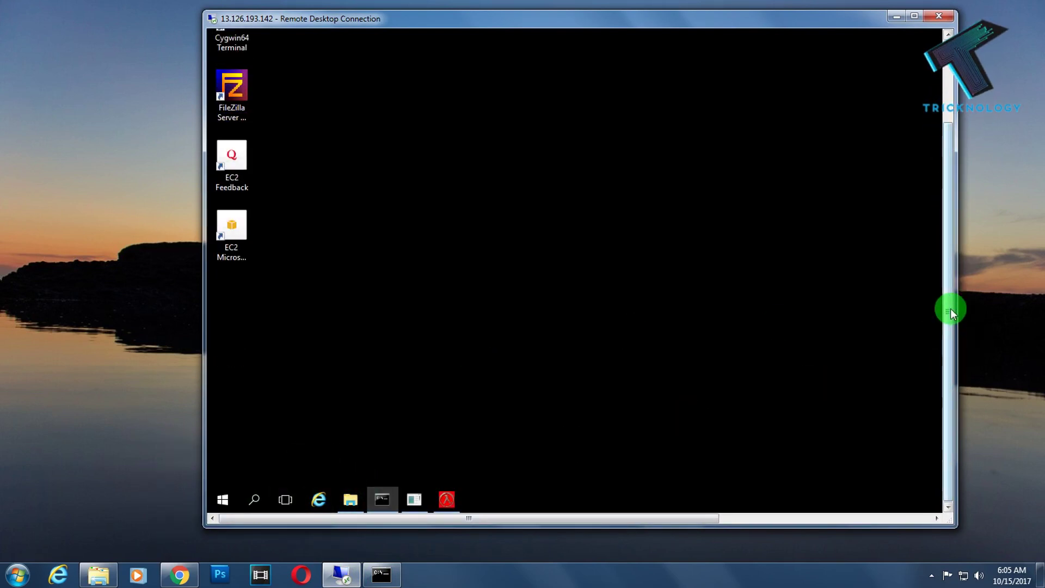
left_click_drag(950, 306, 926, 425)
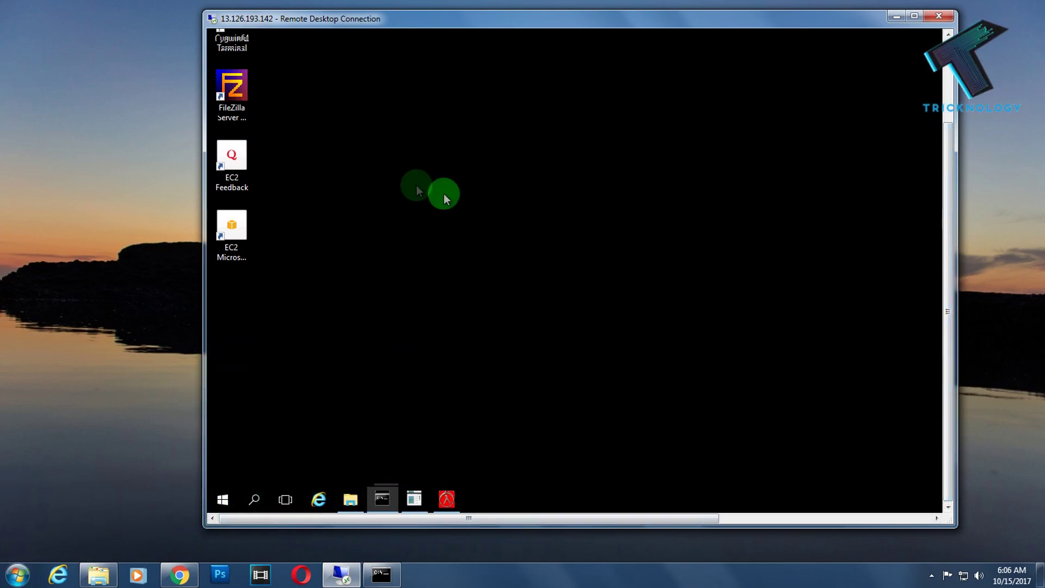
left_click_drag(940, 198, 945, 354)
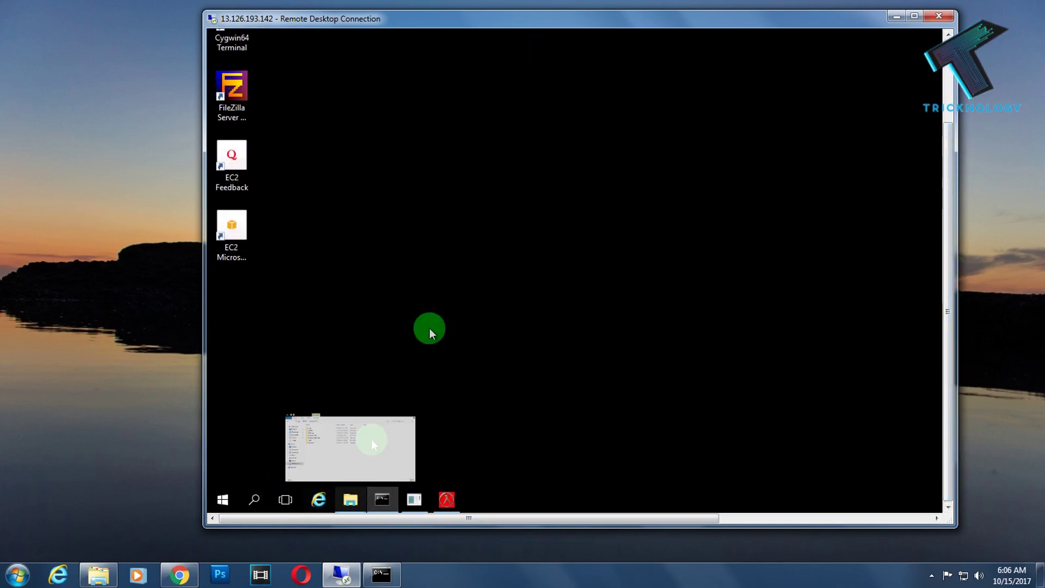
double_click(607, 19)
Launch Remote Desktop Connection (mstsc) inside the remote VPS session
left_click(295, 381)
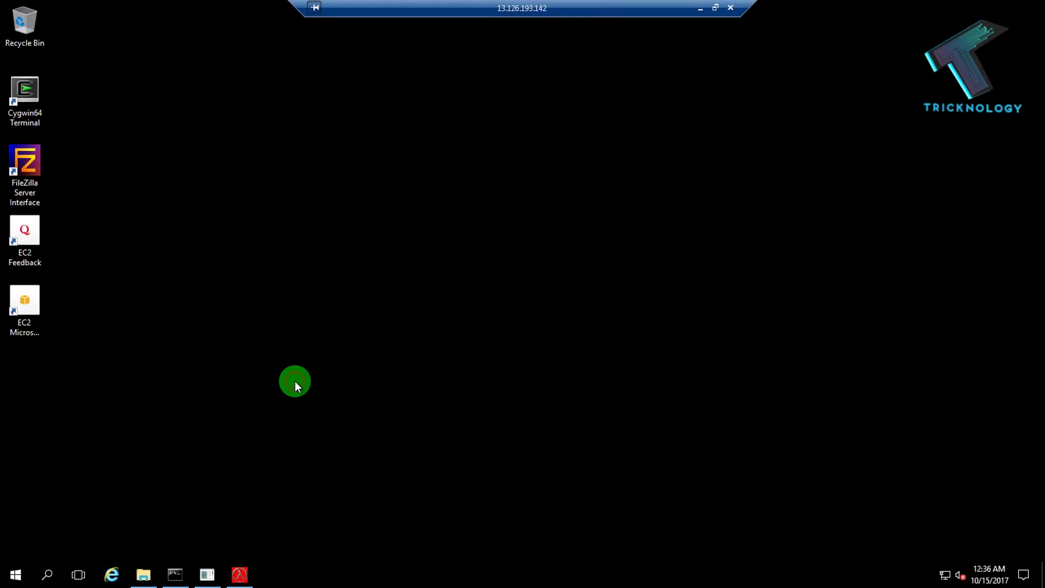
key("super+r")
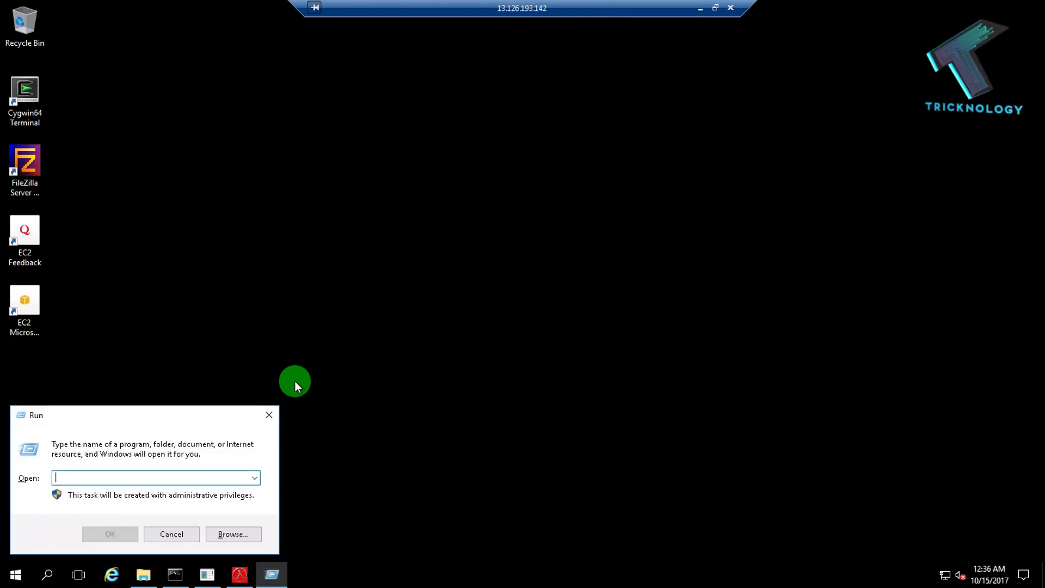
type("ms")
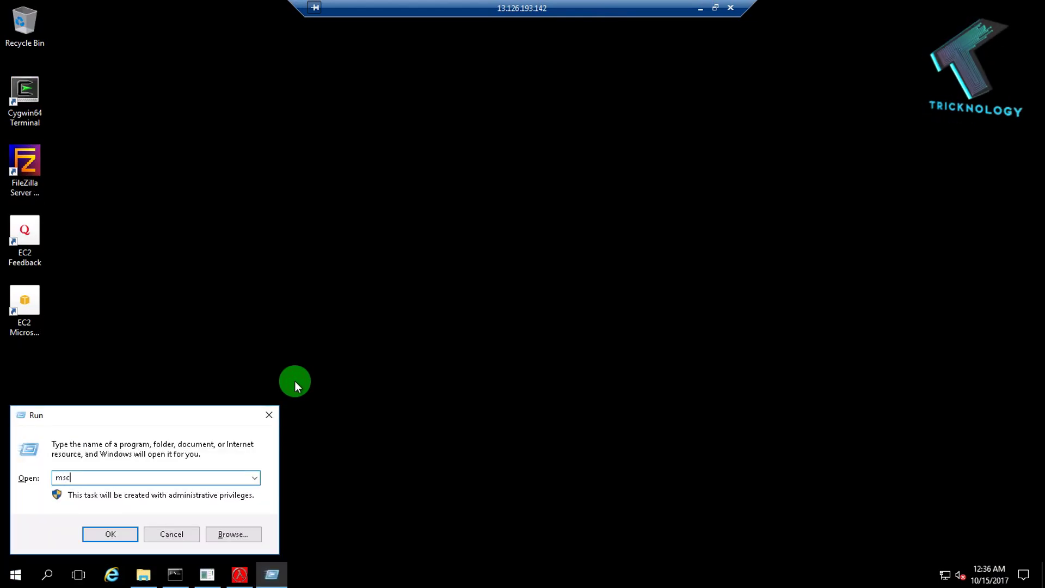
type("tsc")
key("Return")
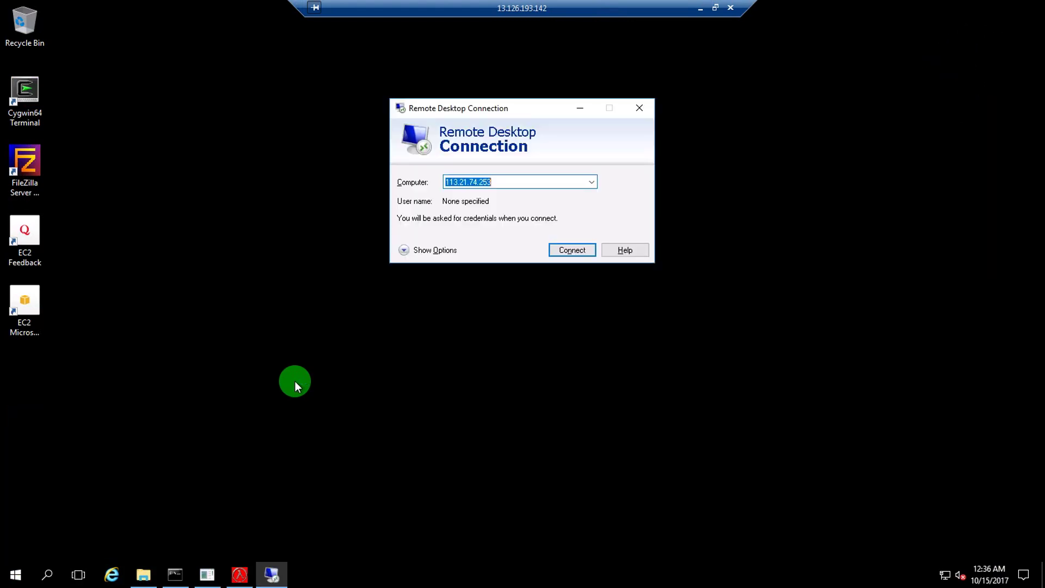
Take the remote session out of full screen, minimise it, and return to the router page
left_click(714, 8)
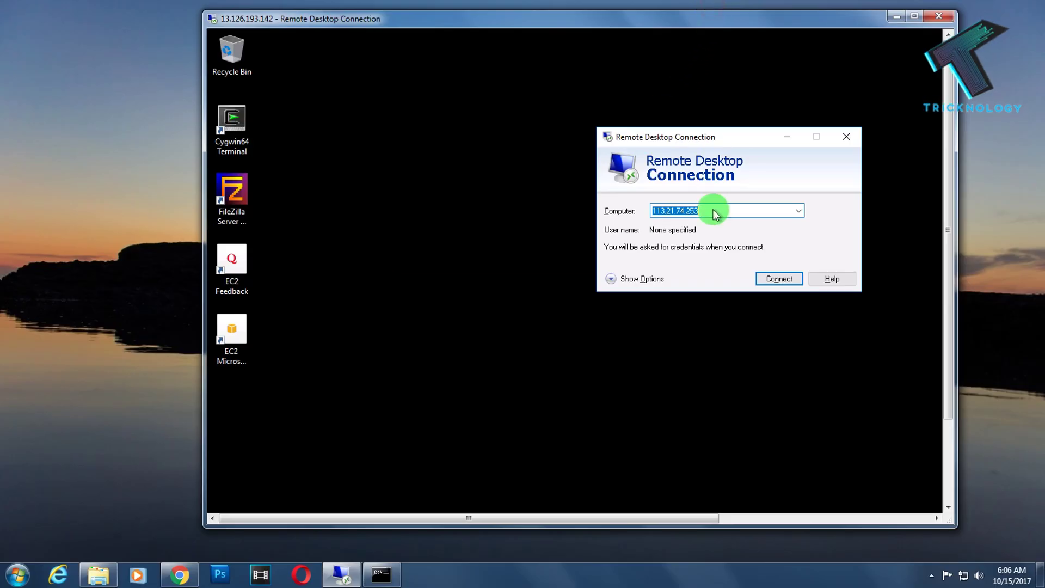
left_click_drag(782, 18, 729, 14)
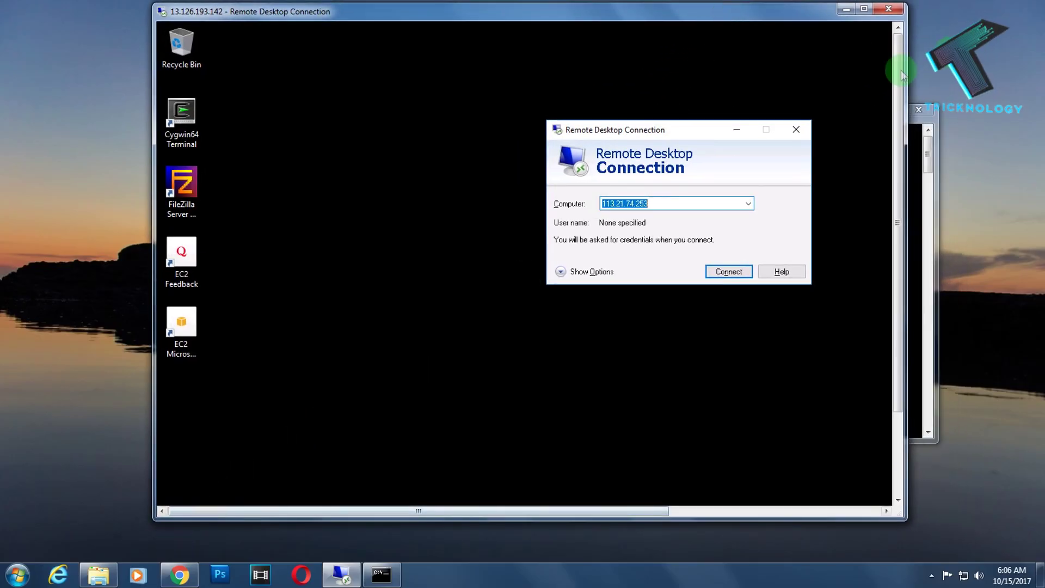
left_click(858, 10)
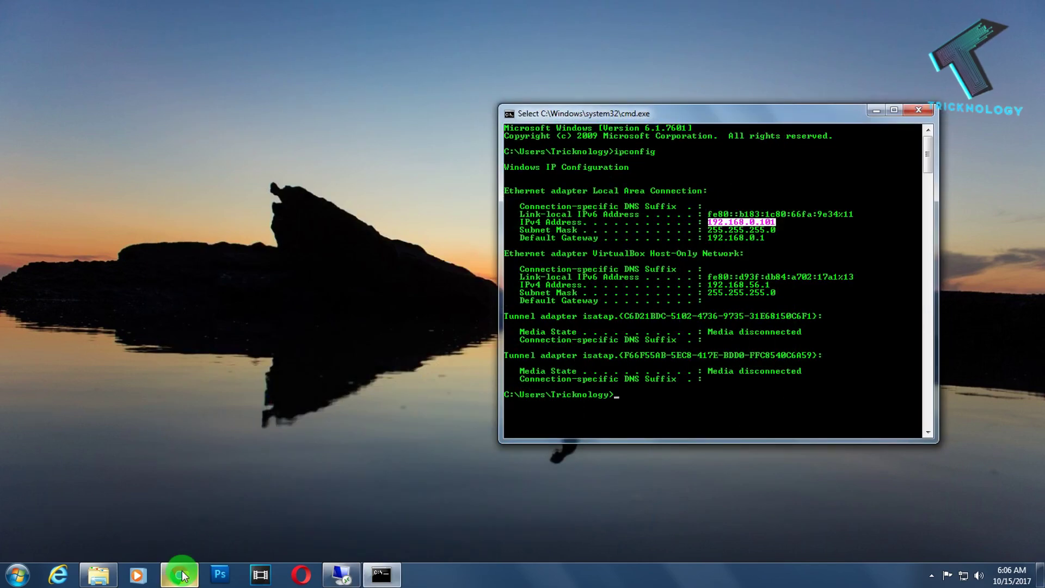
left_click(179, 575)
left_click(315, 129)
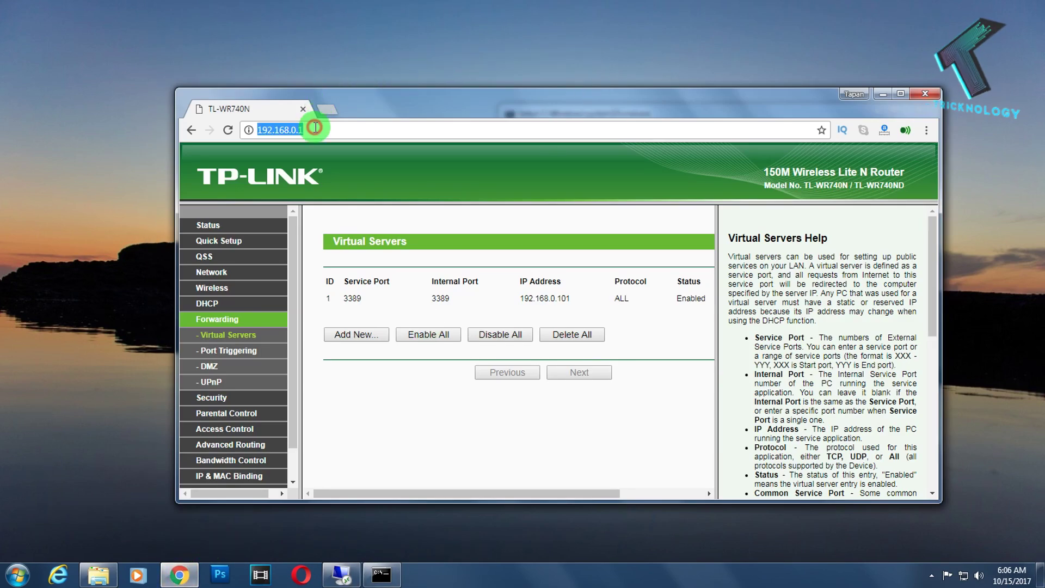
type("my ip")
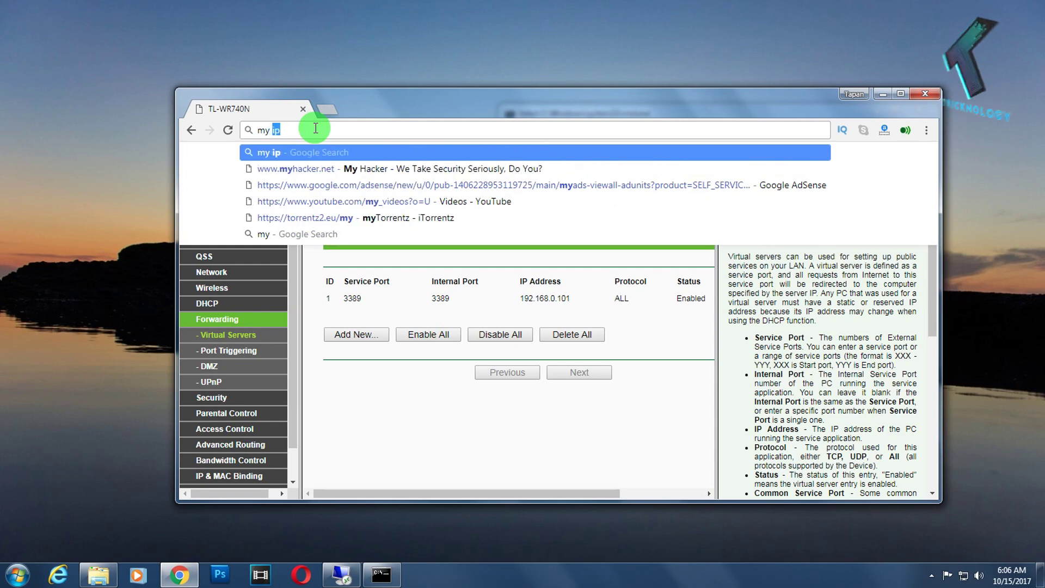
key("Return")
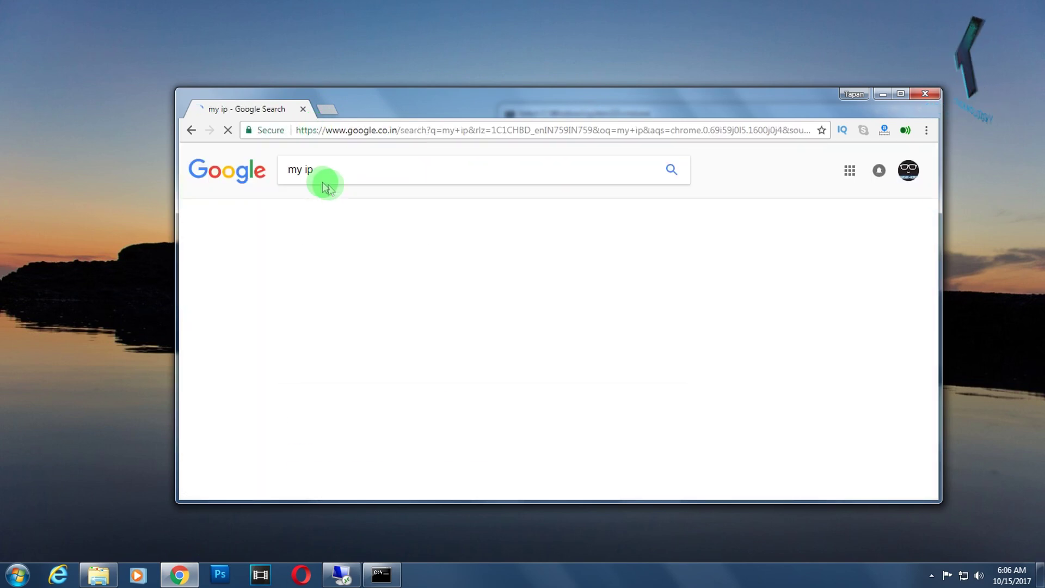
mouse_move(283, 281)
left_mouse_down()
mouse_move(413, 275)
mouse_move(278, 274)
left_mouse_up()
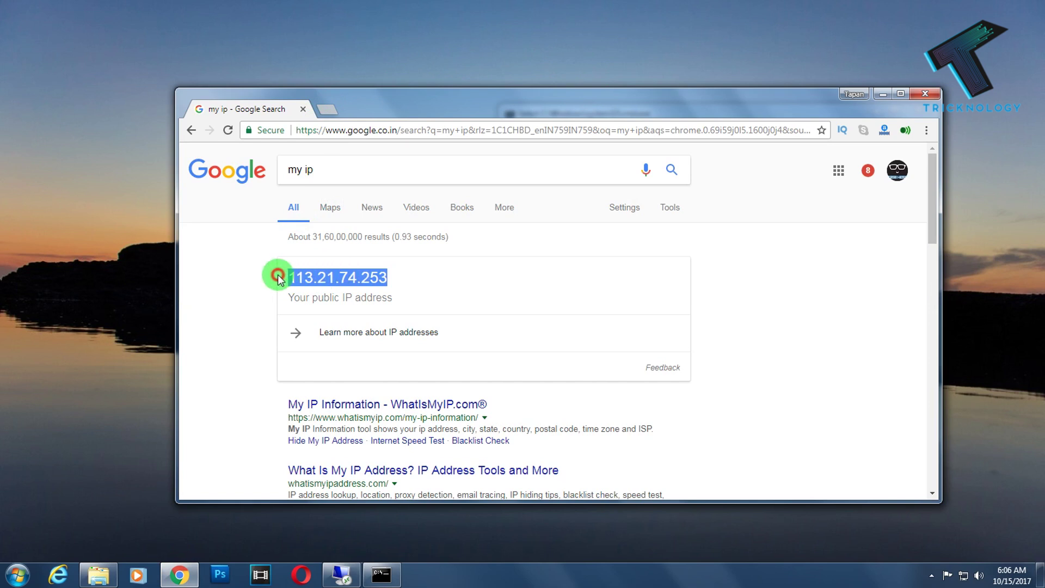
right_click(322, 283)
left_click(362, 293)
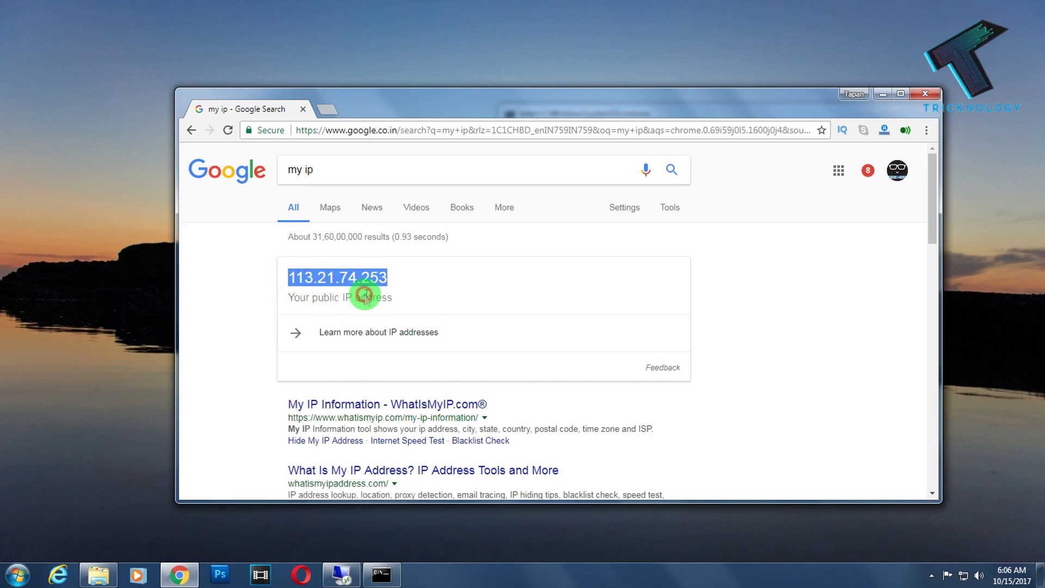
left_click_drag(287, 280, 385, 284)
left_click(339, 576)
Paste 113.21.74.253 into the Computer field of the VPS's Remote Desktop Connection dialog
left_click_drag(339, 576, 632, 205)
right_click(631, 206)
left_click(632, 206)
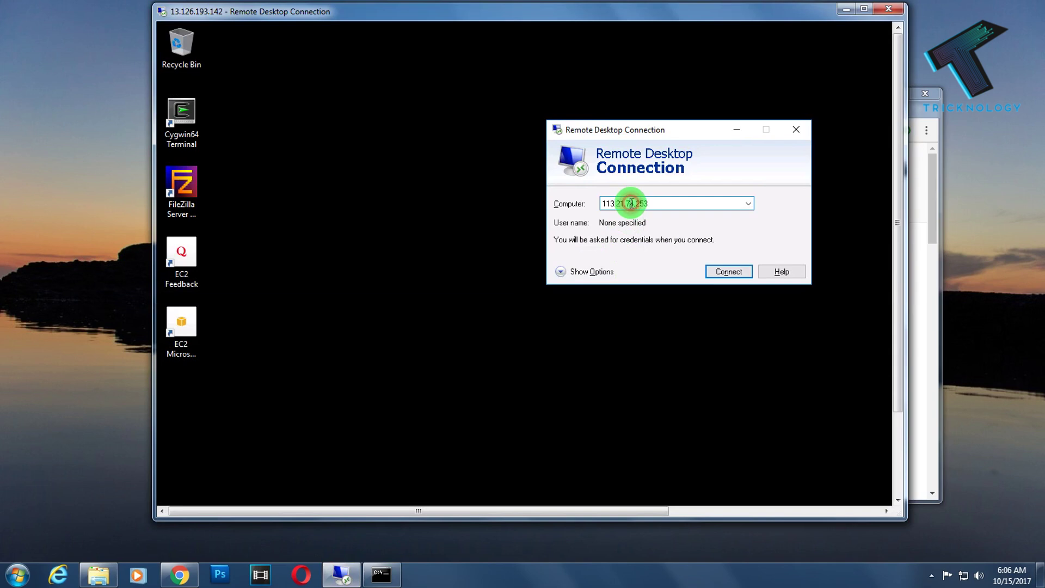
right_click(630, 204)
left_click(612, 204)
right_click(609, 209)
double_click(608, 204)
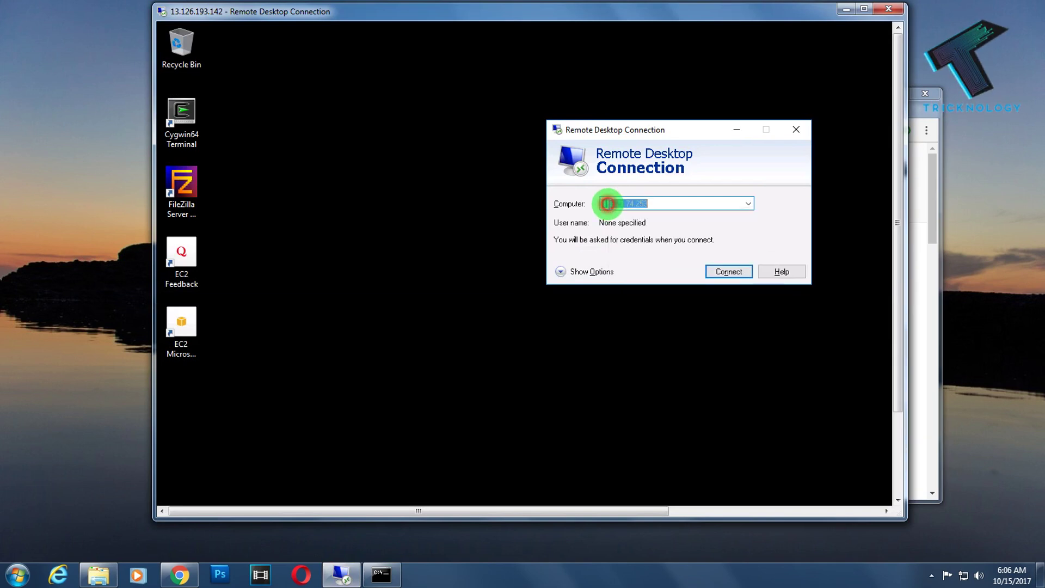
right_click(616, 211)
left_click(665, 260)
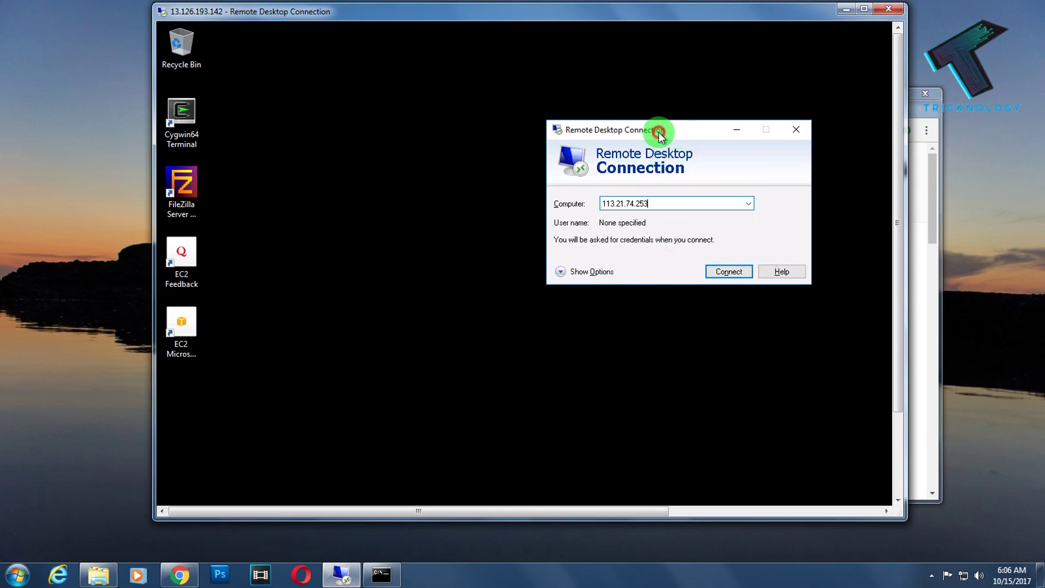
Move the connection windows aside and open the network status tray menu
left_click_drag(678, 132, 478, 157)
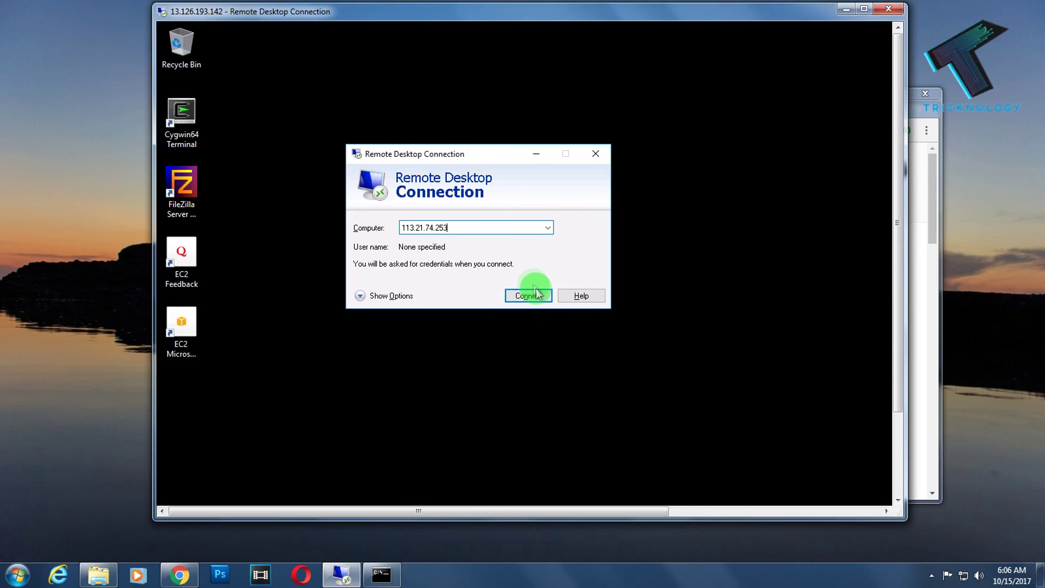
left_click_drag(758, 18, 685, 23)
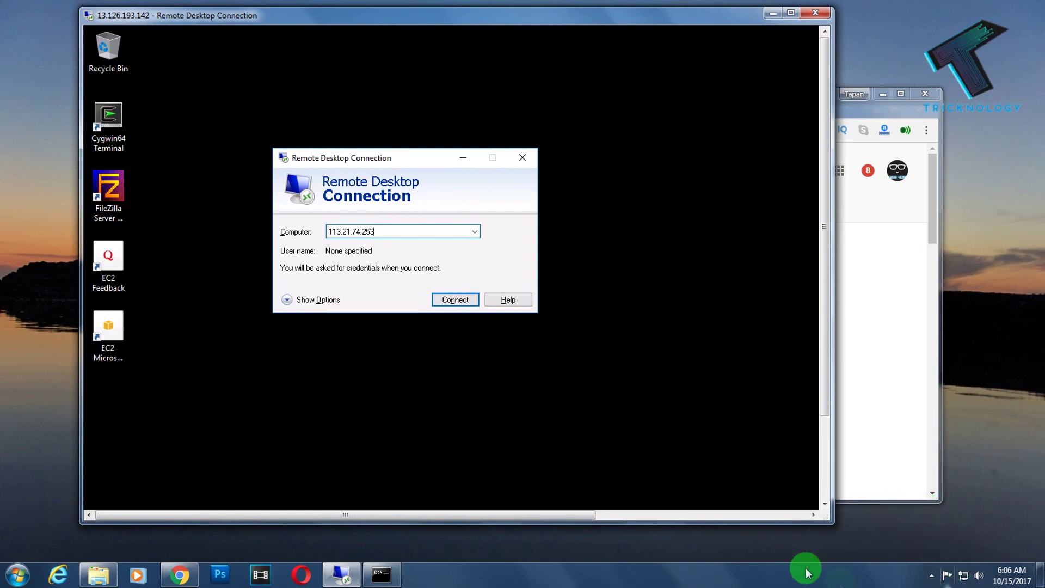
right_click(963, 578)
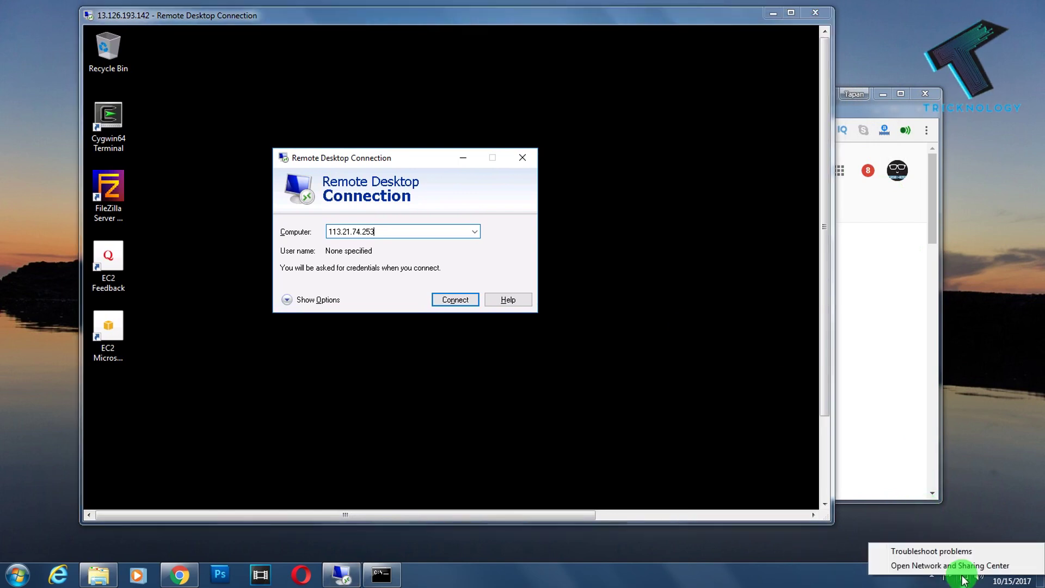
Open Windows Firewall from Network and Sharing Center, finding it managed by ESET Smart Security
left_click(967, 566)
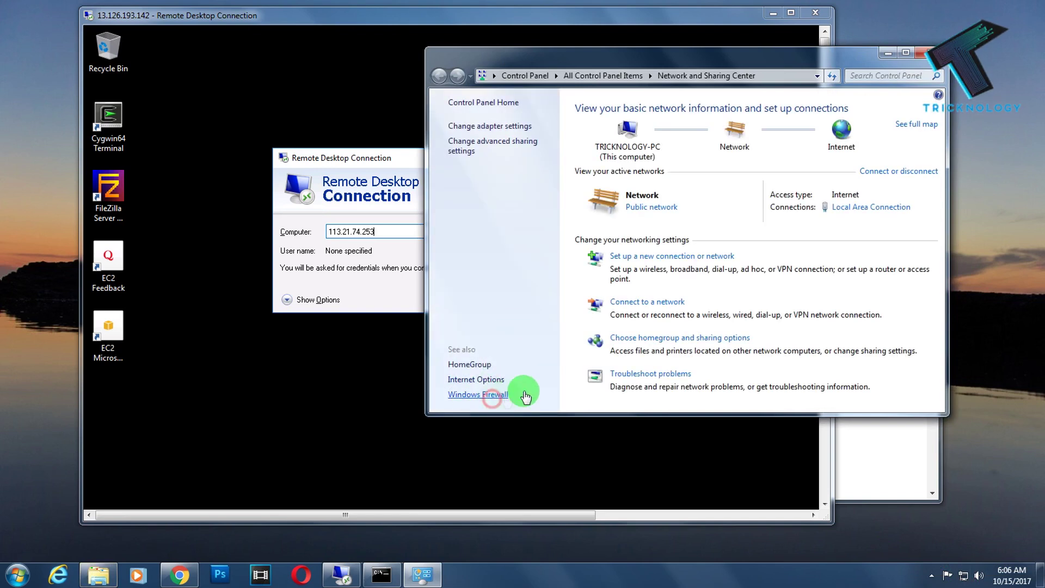
left_click(490, 395)
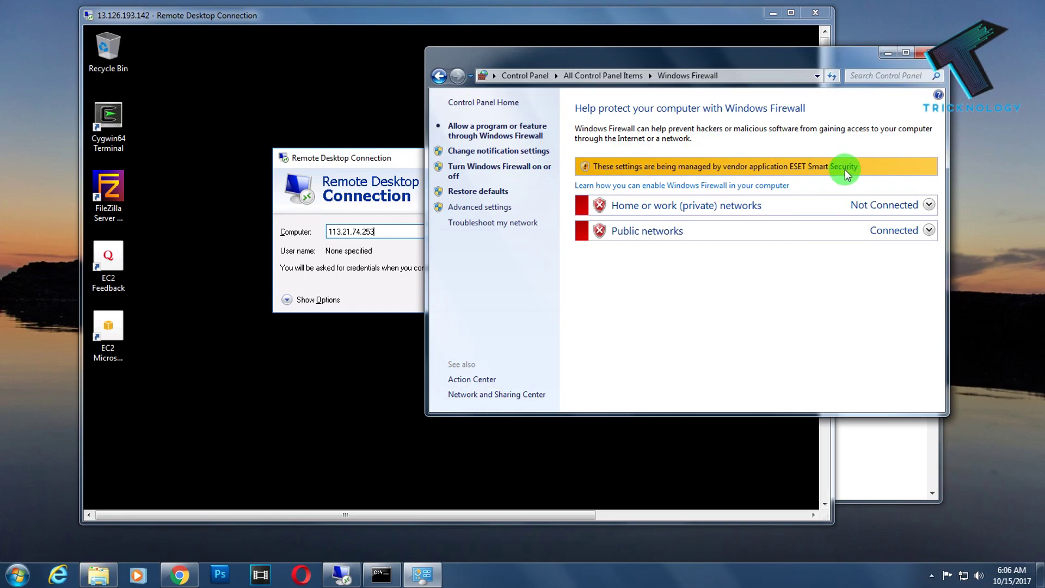
left_click(933, 575)
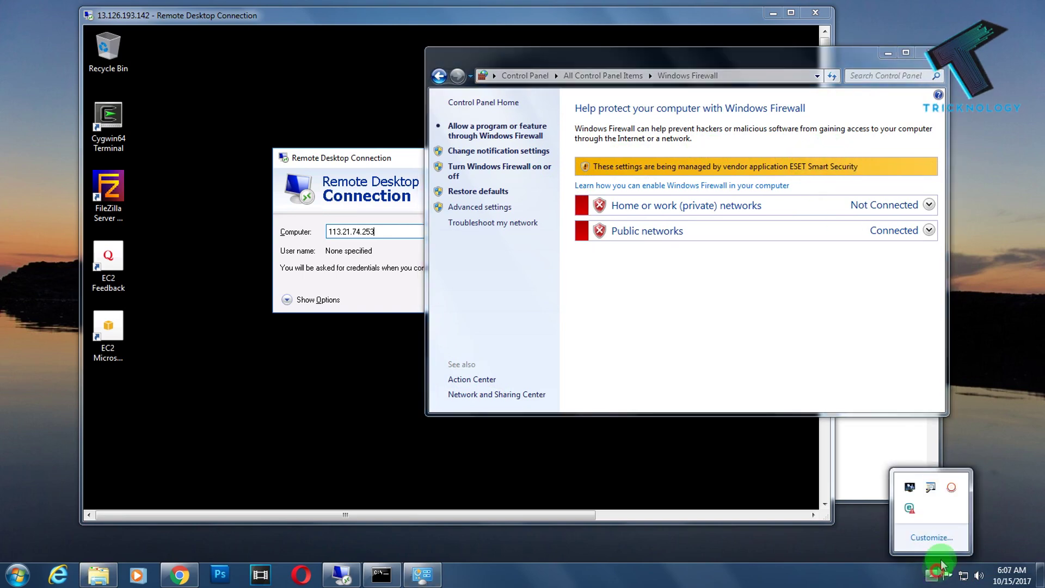
Pause ESET Smart Security's Personal firewall for 10 minutes, accepting the threat warning
left_click(910, 507)
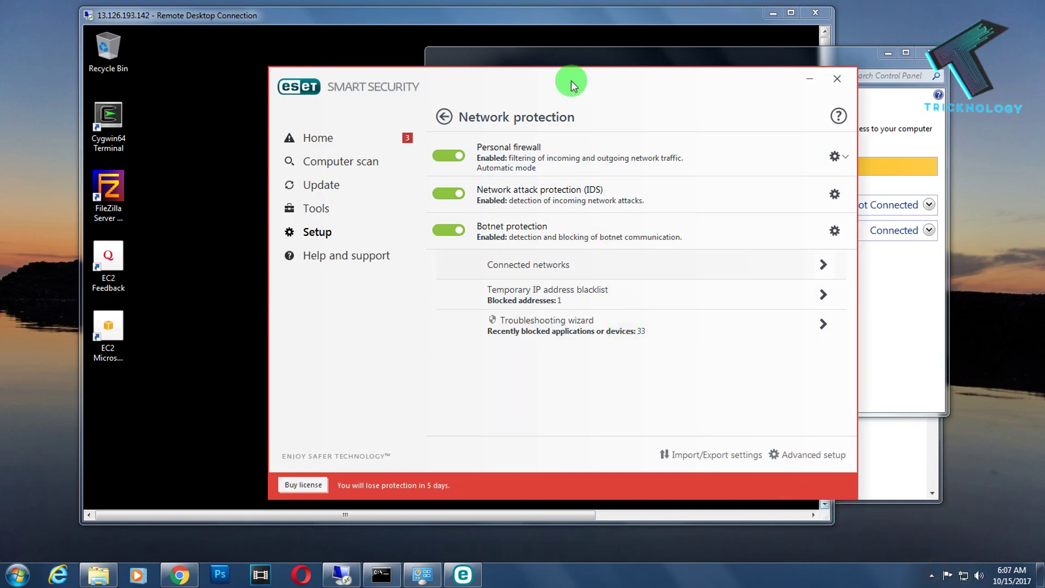
left_click_drag(572, 82, 721, 133)
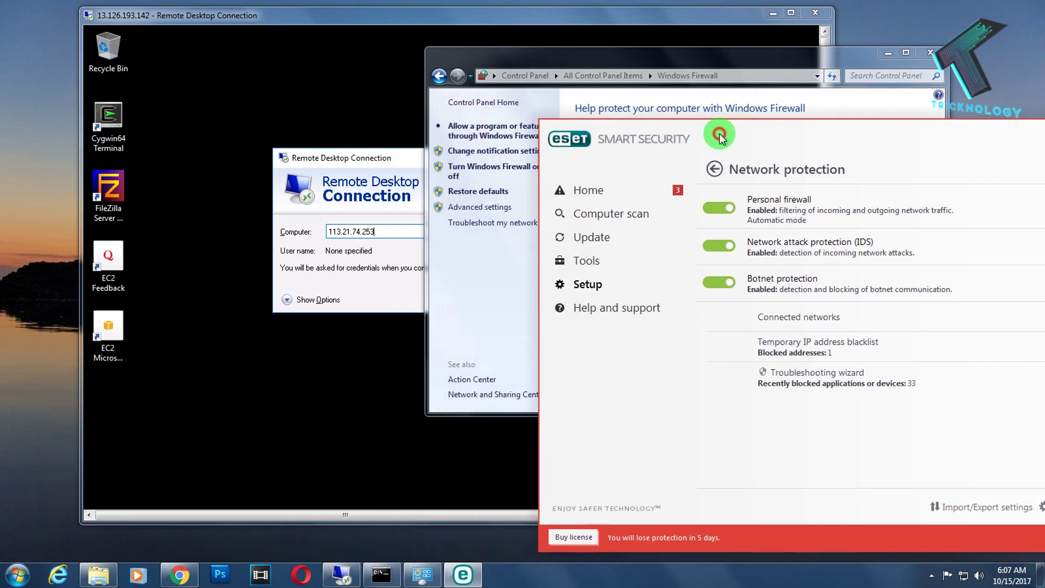
left_click(728, 211)
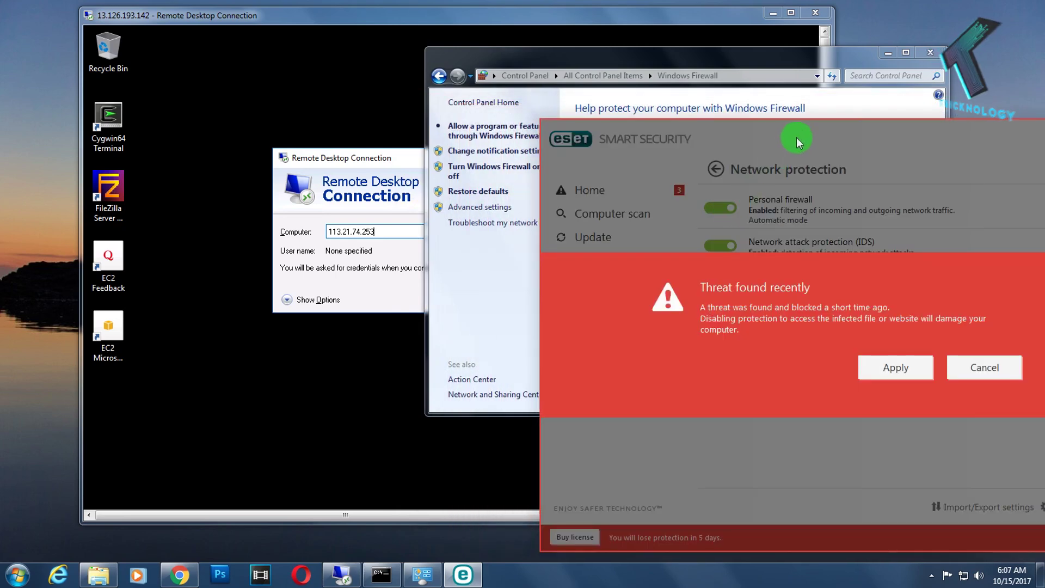
left_click(897, 370)
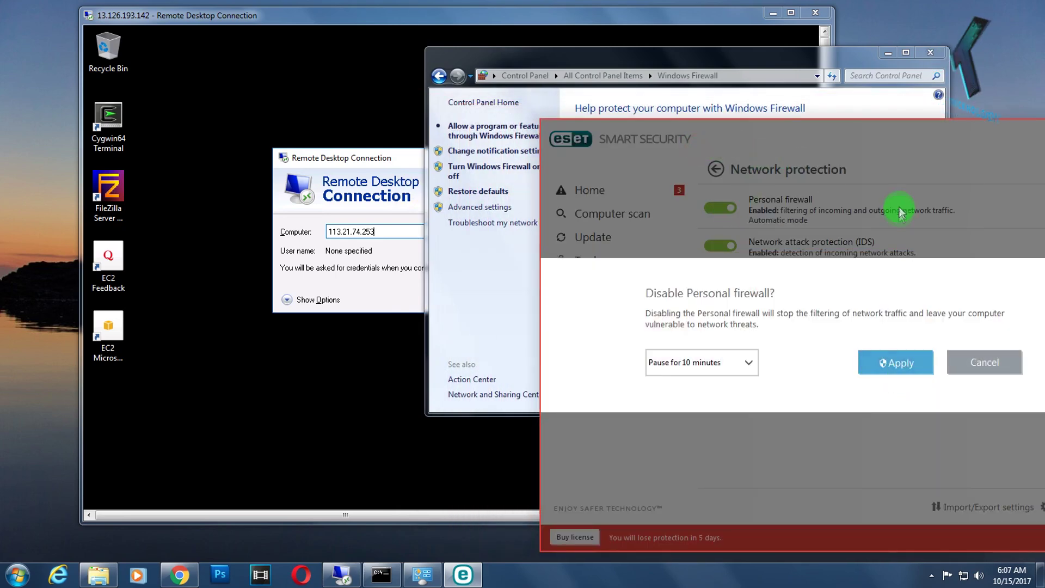
left_click(904, 361)
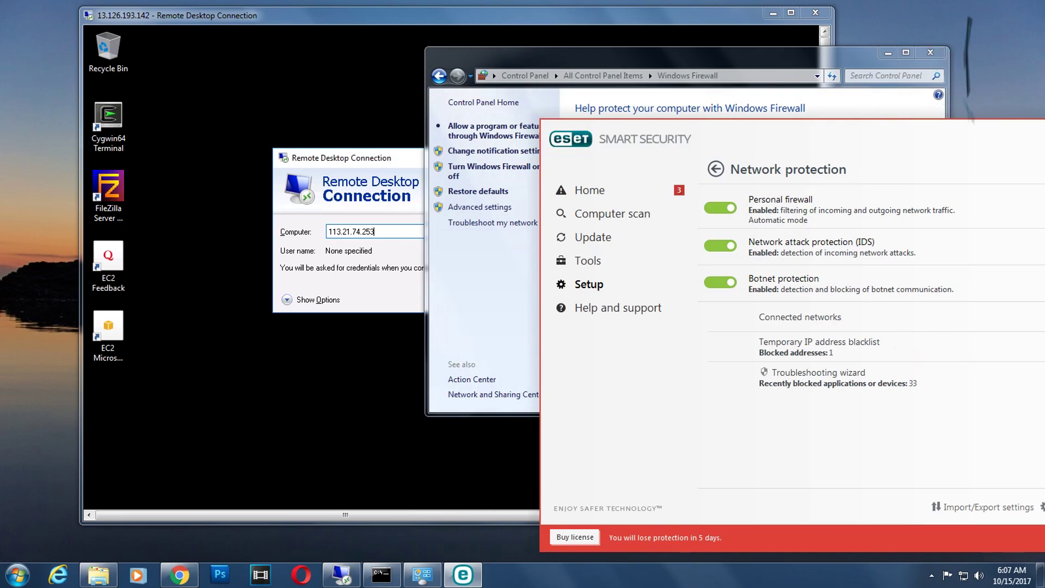
Disable ESET's Network attack protection (IDS) and Botnet protection
left_click_drag(891, 128, 762, 142)
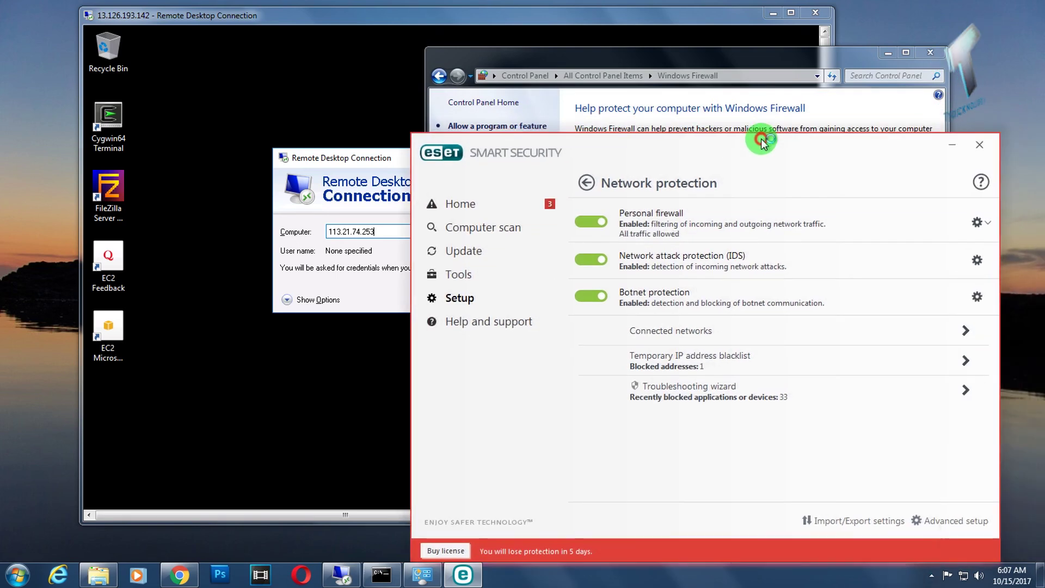
left_click(591, 260)
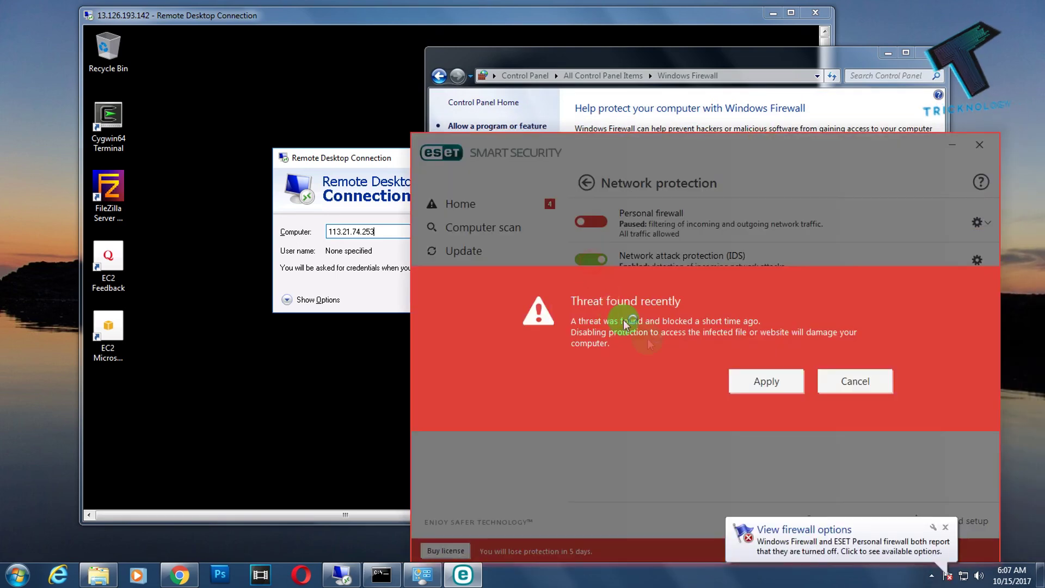
left_click(764, 380)
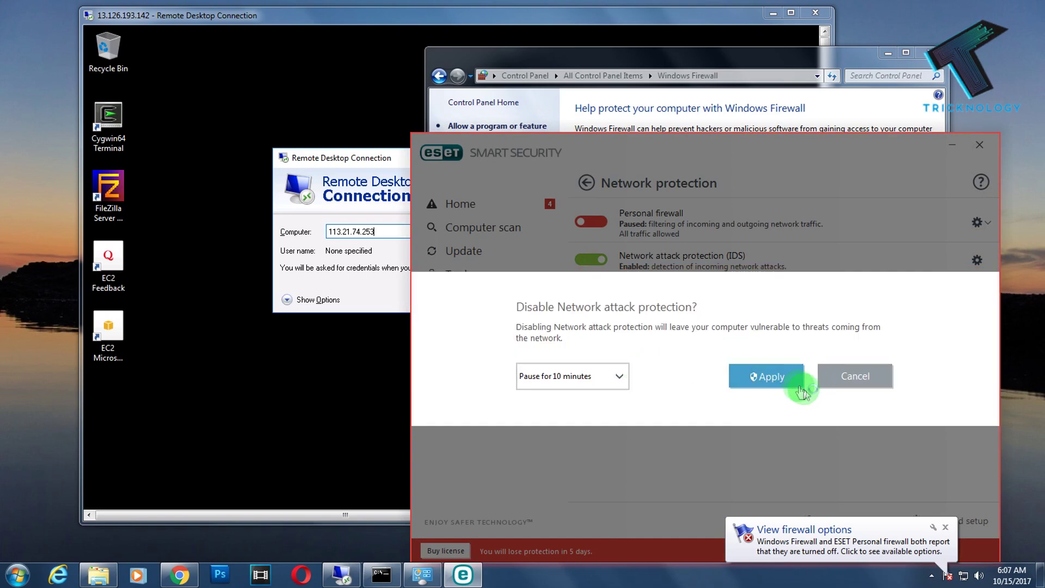
left_click(803, 391)
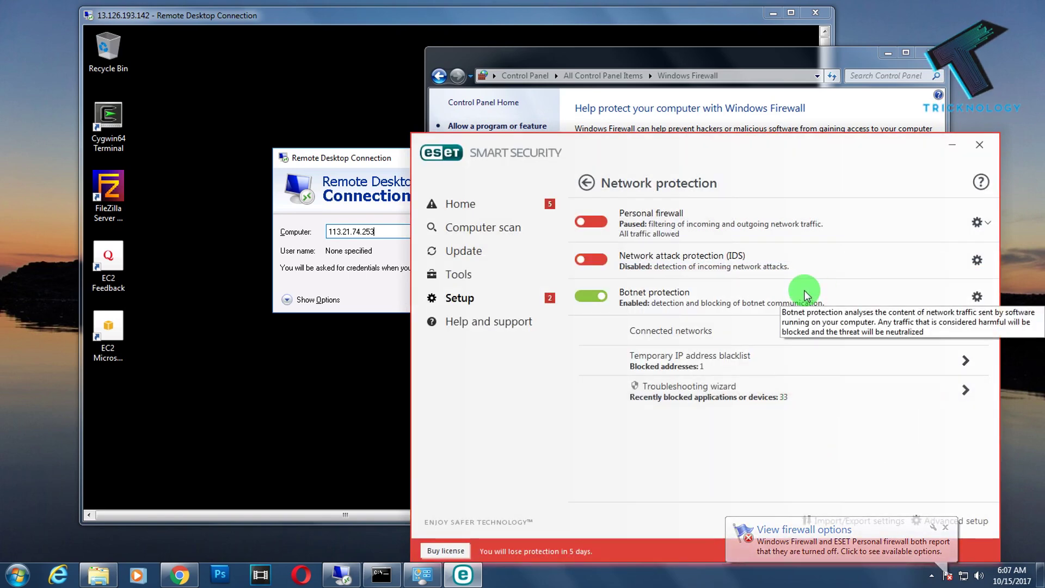
left_click(591, 296)
left_click(752, 370)
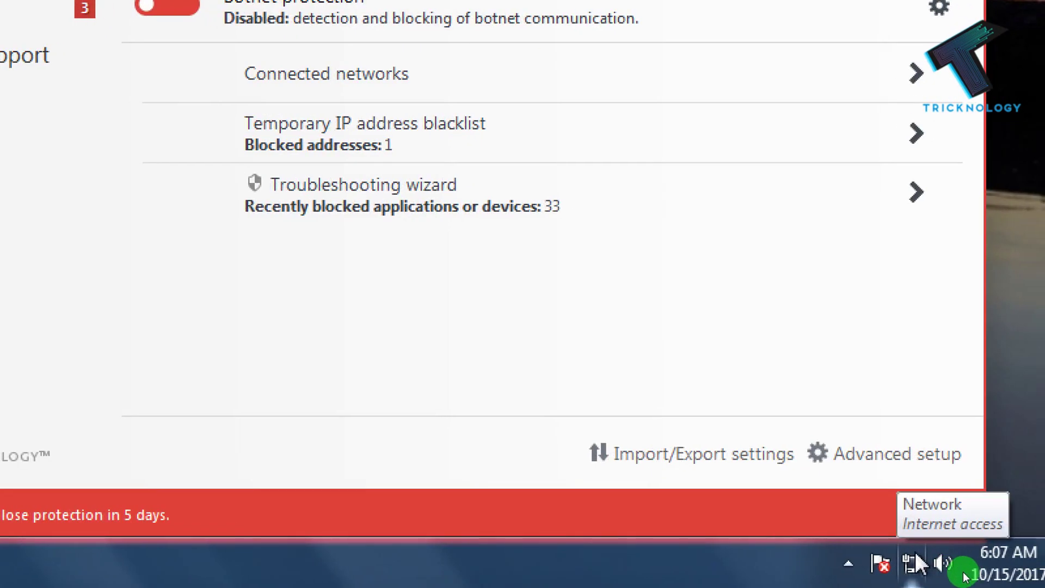
right_click(964, 575)
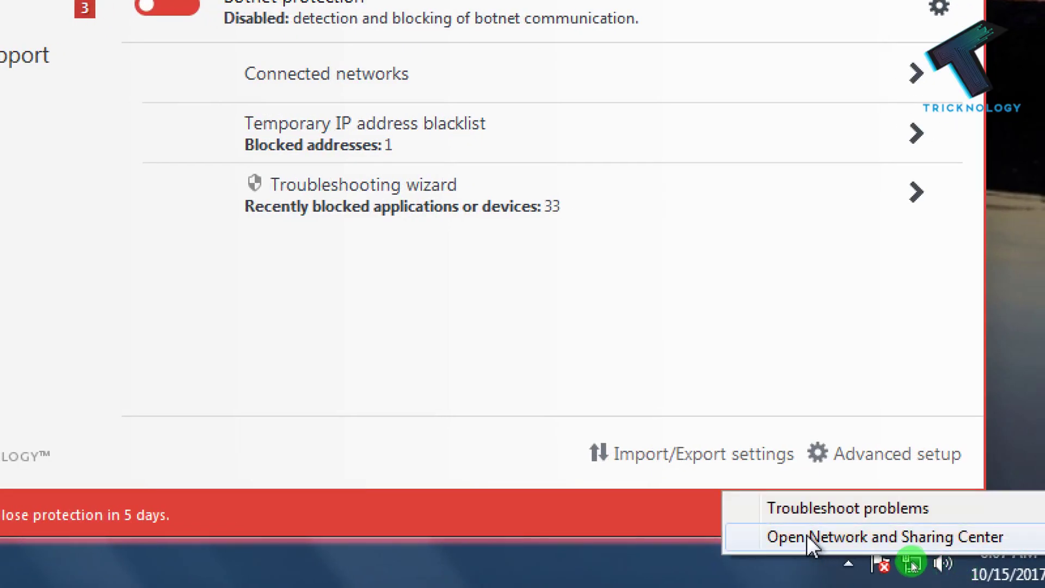
Check in Network and Sharing Center that Windows Firewall is managed by ESET, then close it
left_click(834, 541)
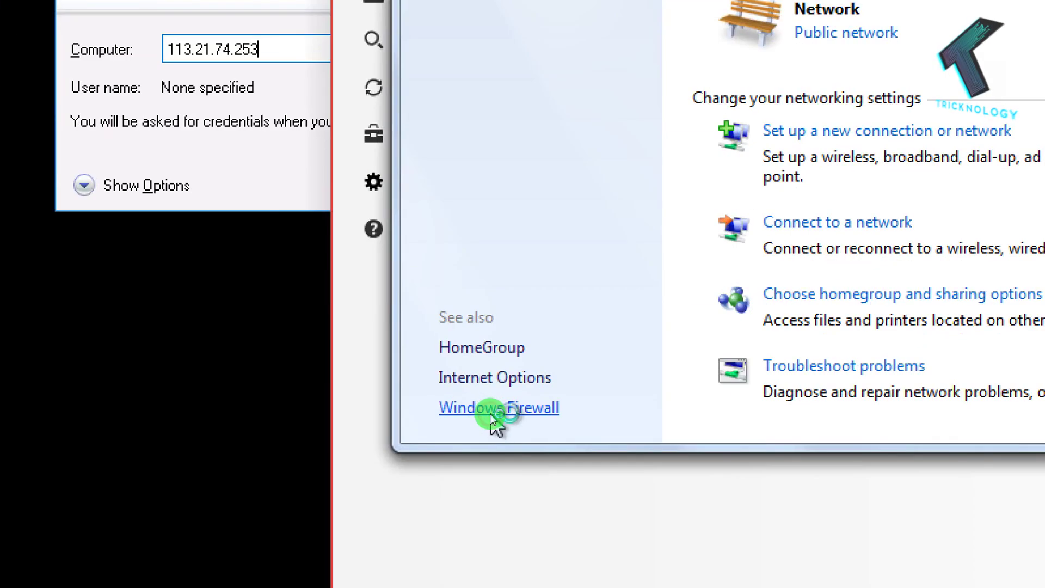
left_click(493, 411)
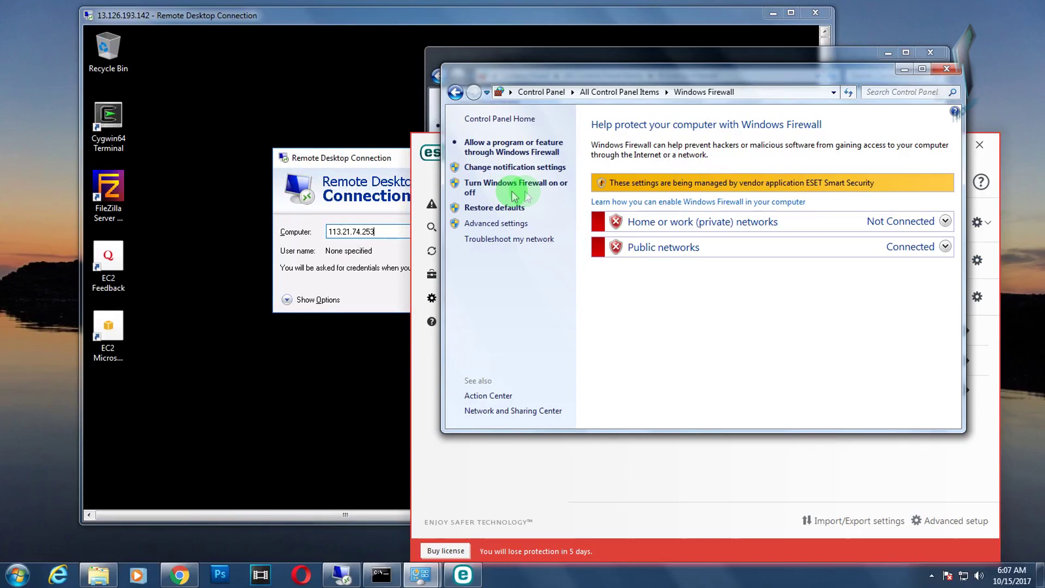
left_click_drag(570, 72, 712, 116)
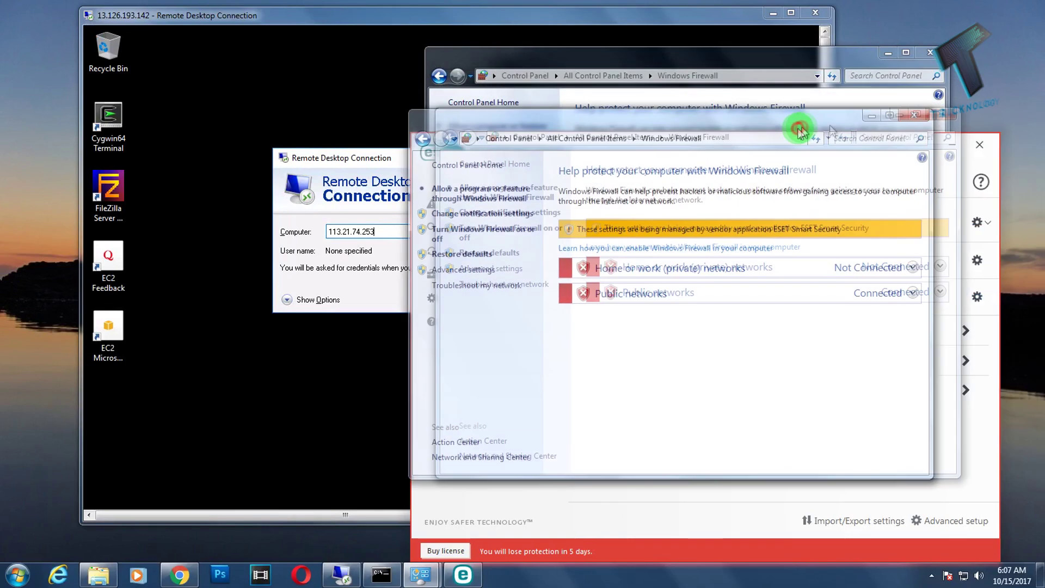
left_click(921, 120)
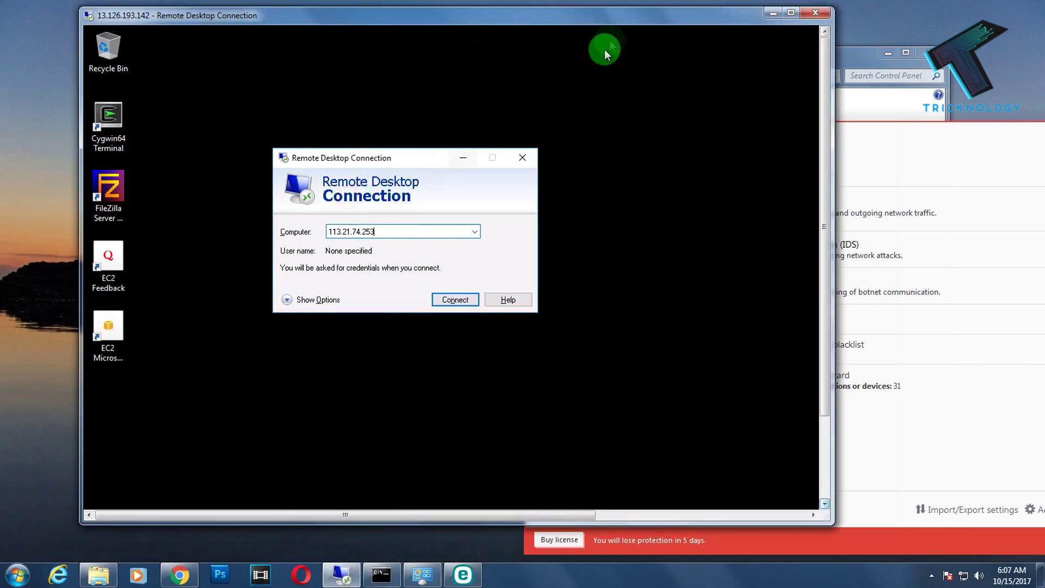
Start a Remote Desktop connection to 113.21.74.253 and bring up its credentials dialog
left_click_drag(615, 22, 576, 21)
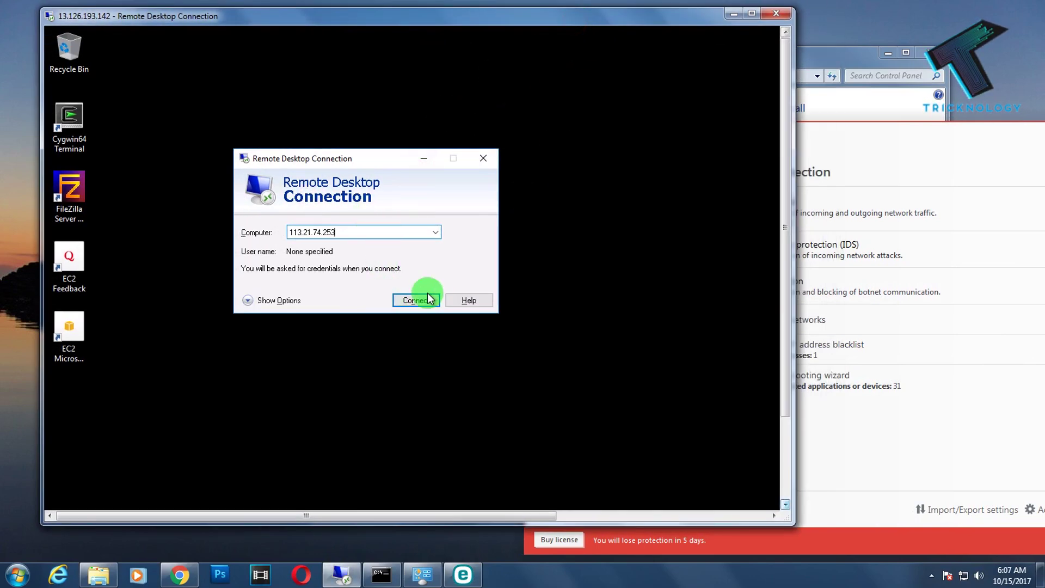
left_click(423, 306)
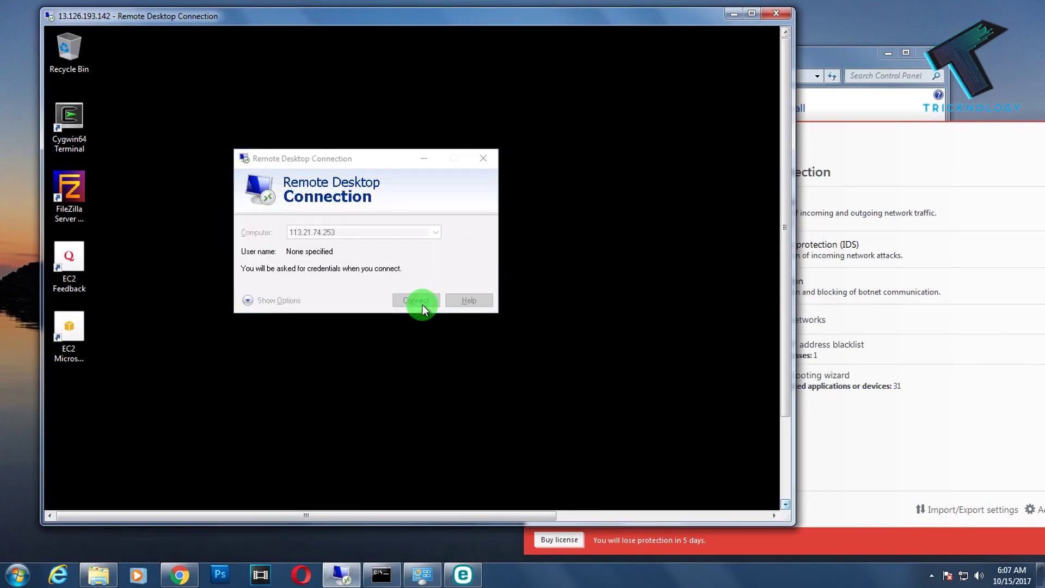
left_click_drag(602, 216, 477, 183)
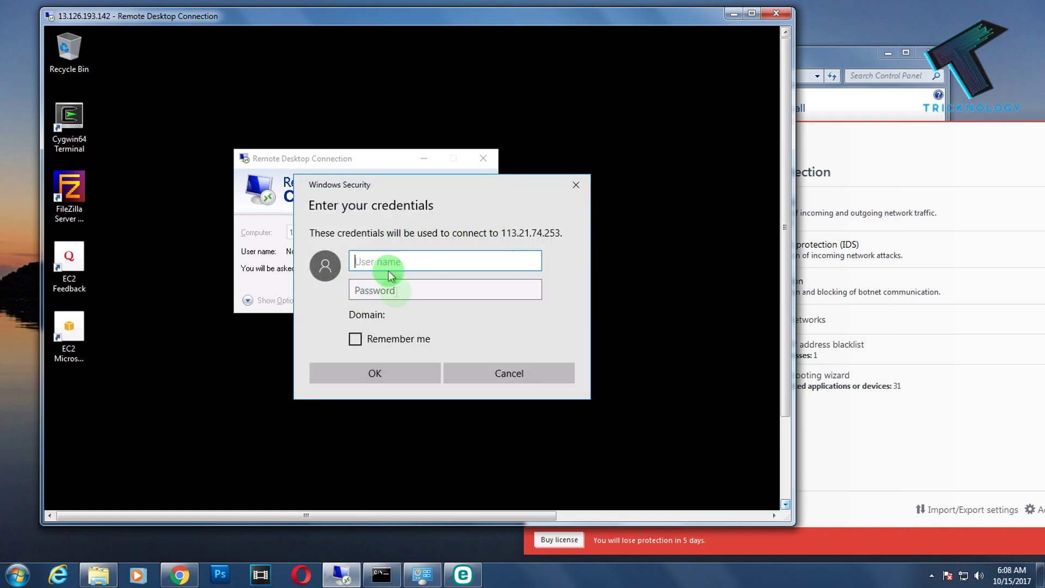
left_click_drag(448, 190, 541, 175)
Log on with the home PC's user name and password, leaving credentials unremembered; the logon fails
left_click(499, 333)
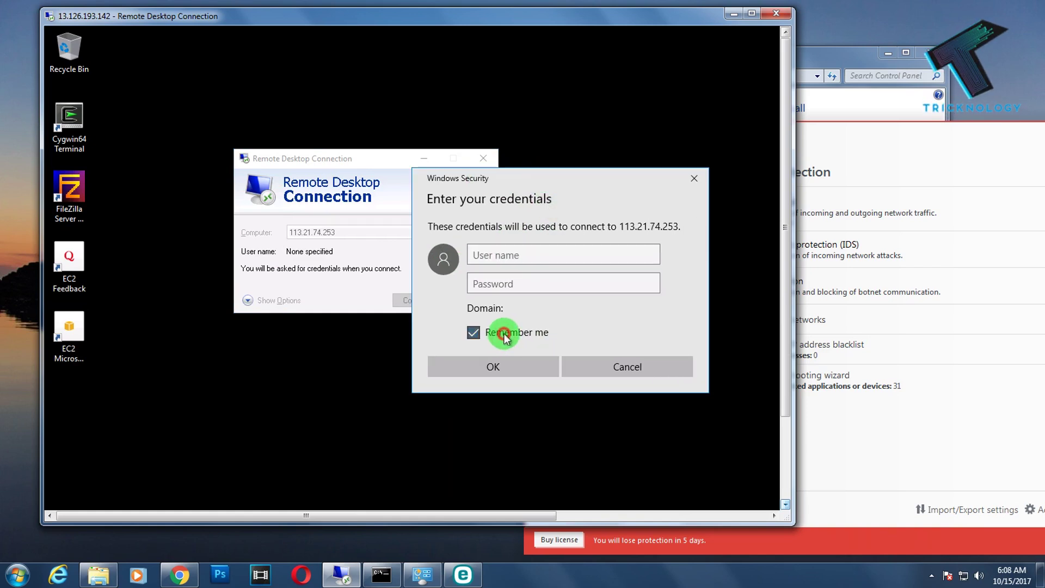
left_click(498, 333)
left_click(508, 254)
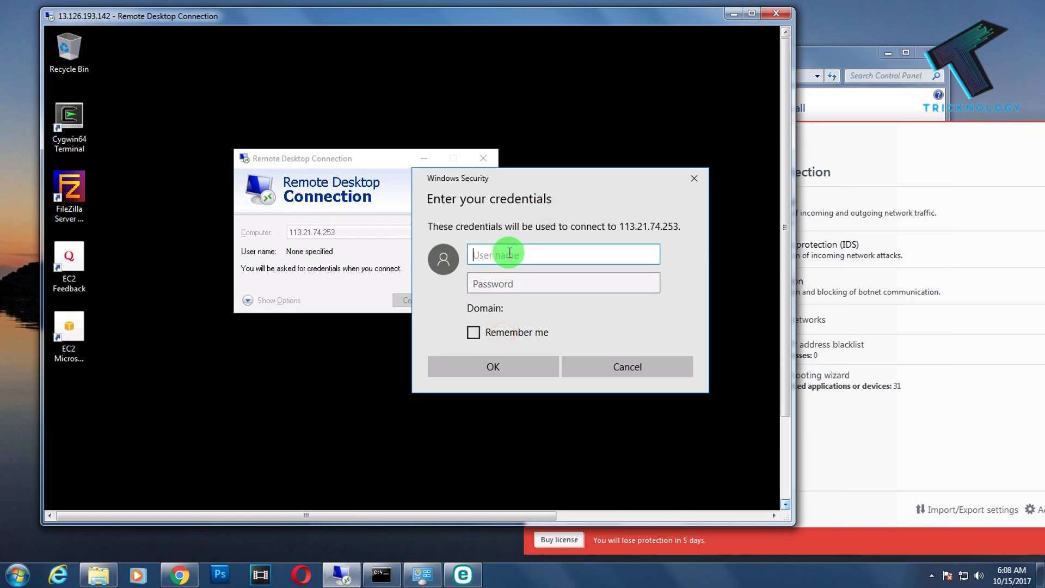
type("Tricknology")
key("Tab")
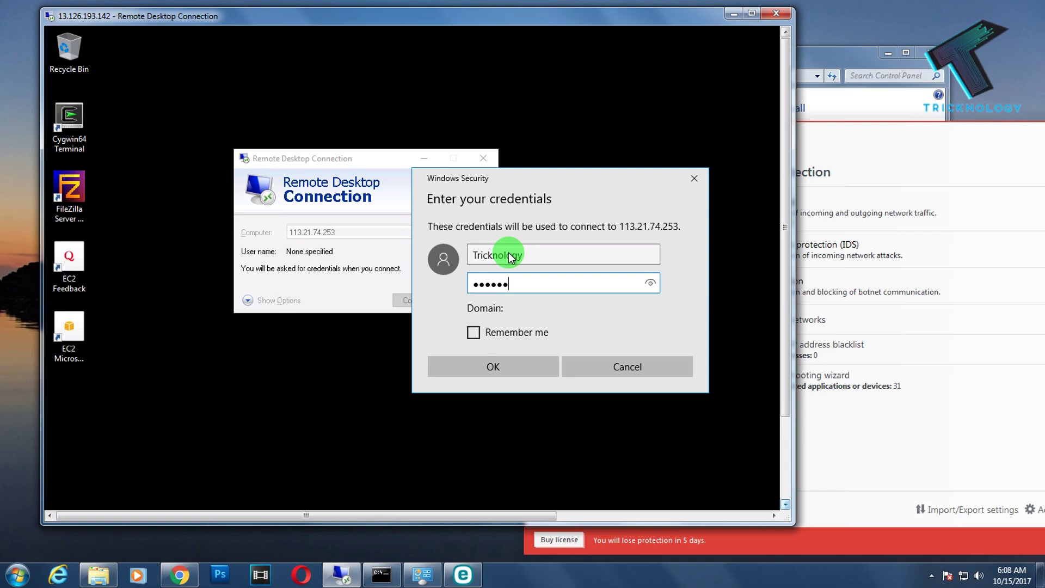
type("•••")
key("BackSpace")
type("••••")
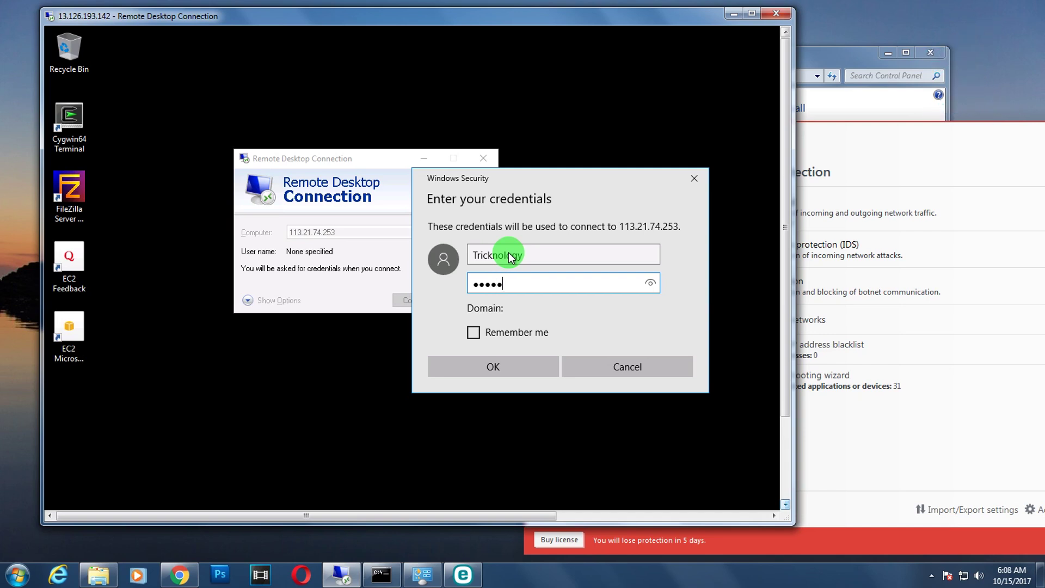
type("•••")
key("Return")
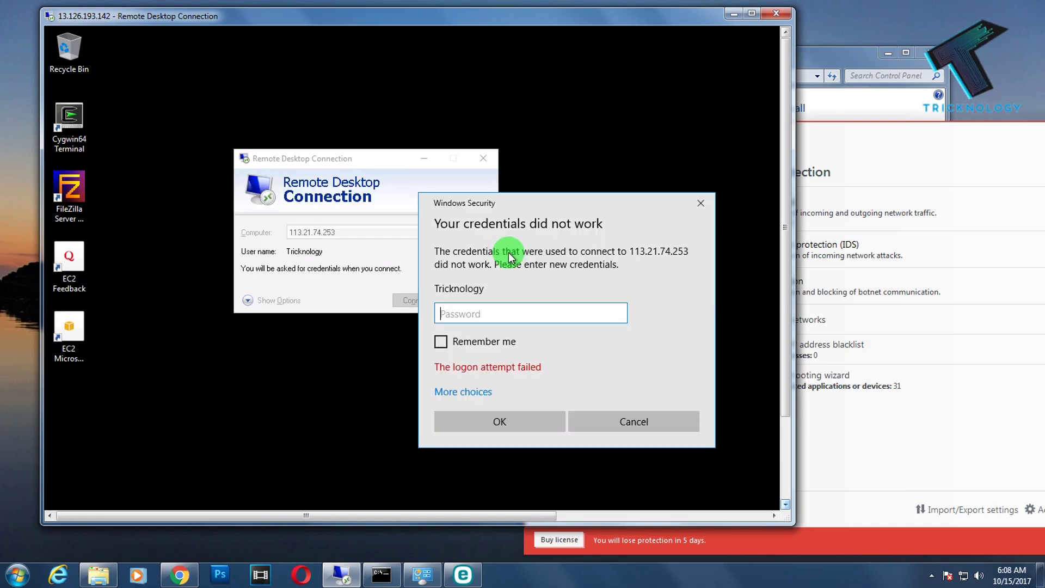
Retry with a different account, entering the local user name prefixed with .\ and its password
left_click(475, 391)
left_click(504, 464)
type(".")
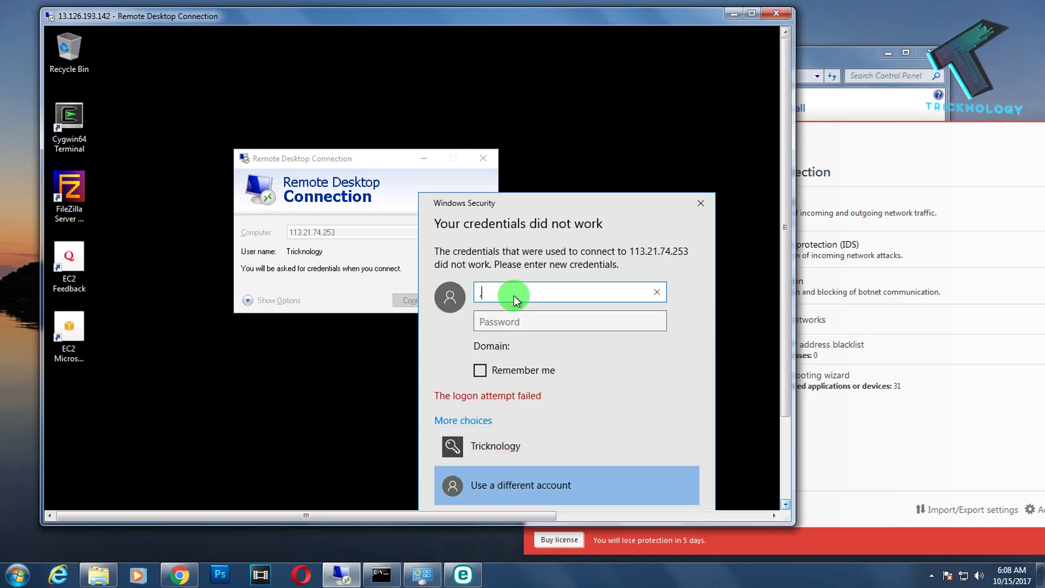
type("\\Trickno")
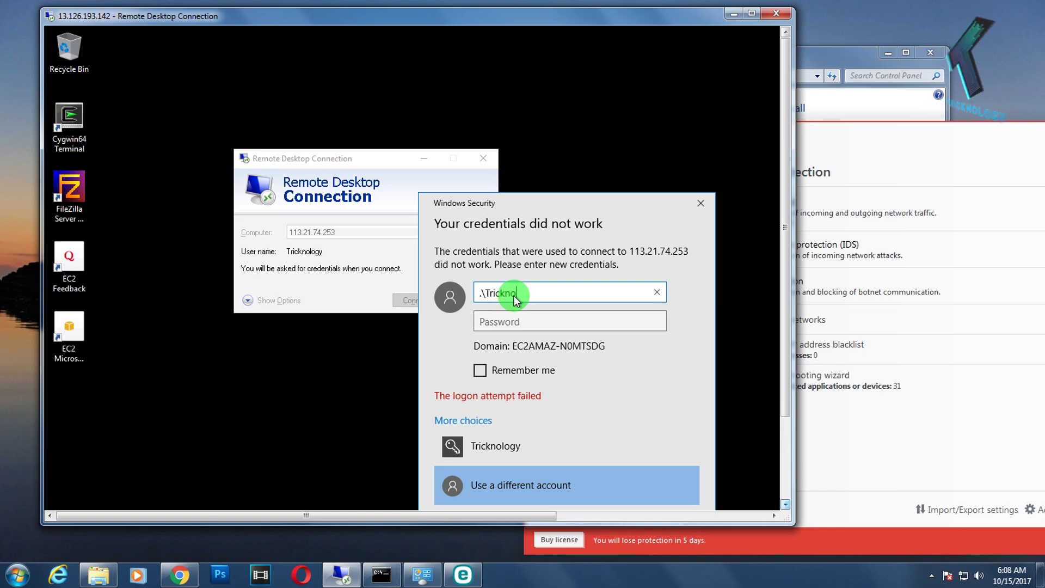
type("logy")
key("Tab")
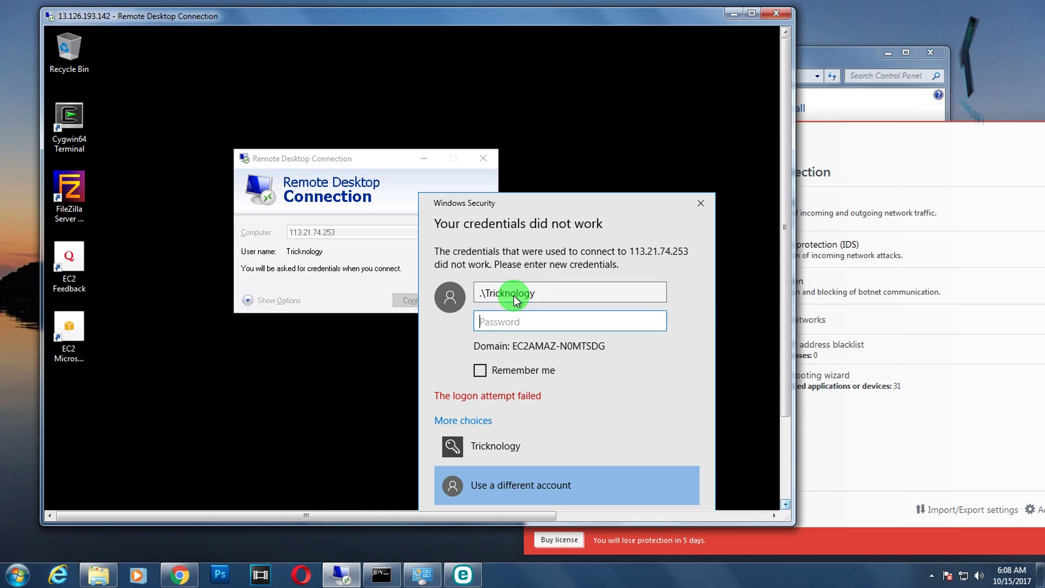
type("••")
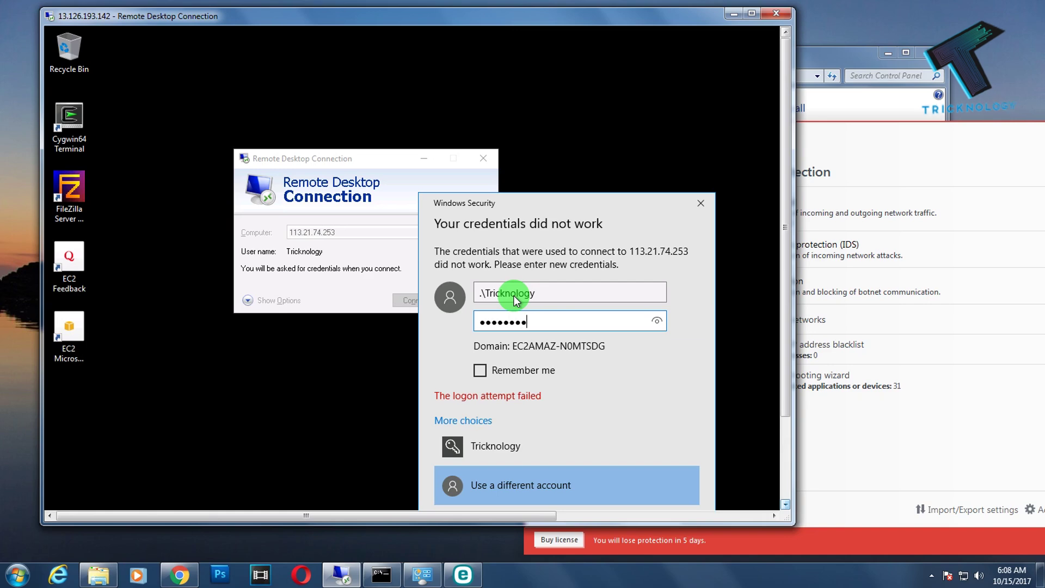
key("Return")
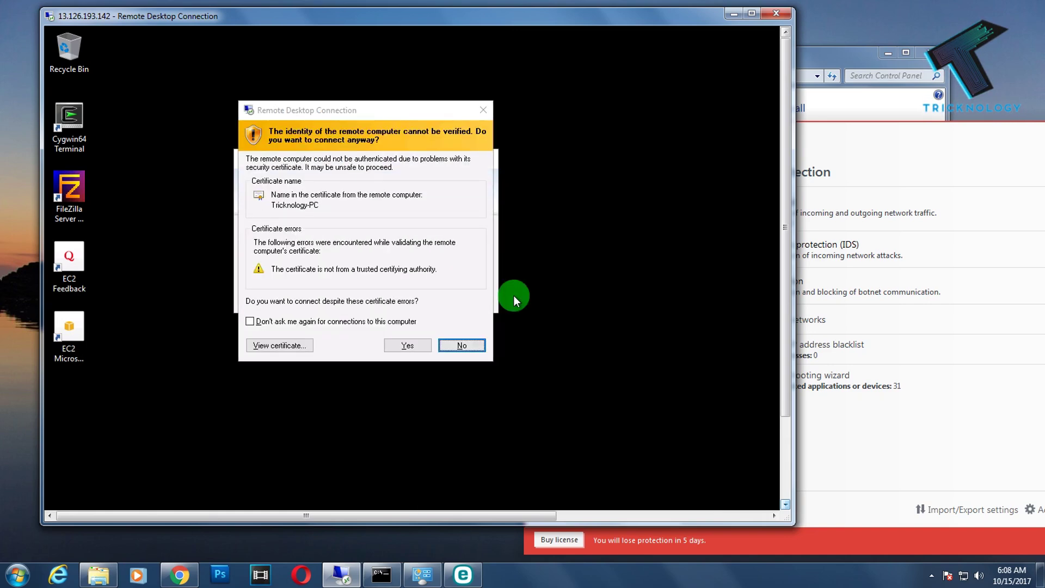
Accept the unverified certificate to connect to 113.21.74.253
left_click(405, 343)
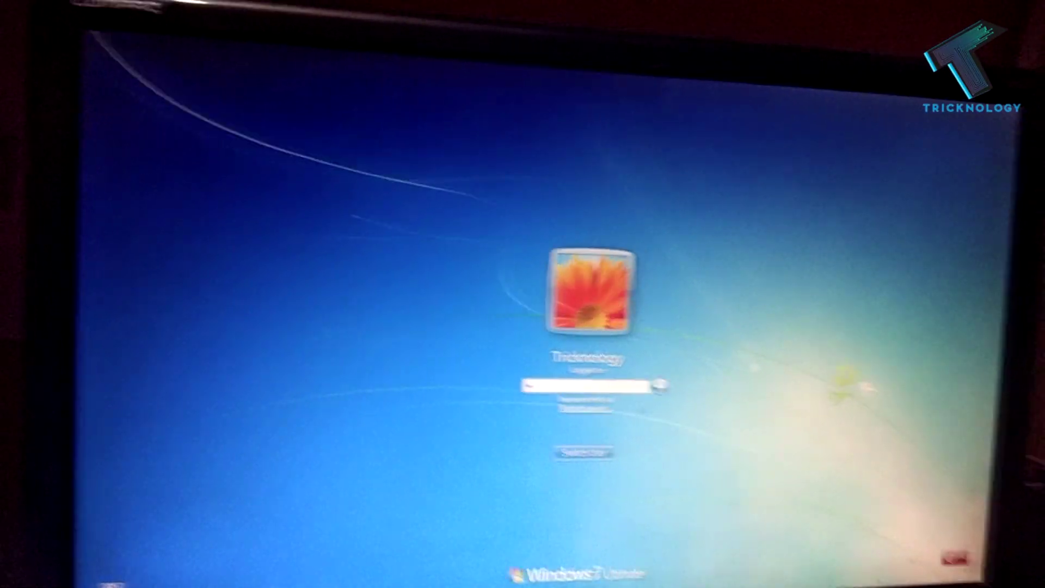
Enter the account password on the home PC's logon screen to sign back in locally
type("a")
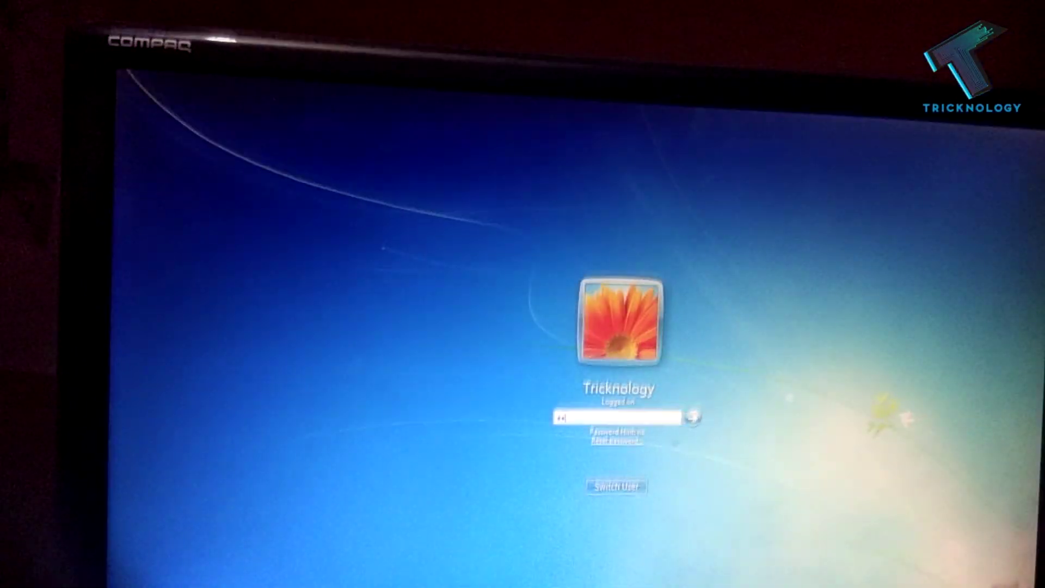
type("aaa")
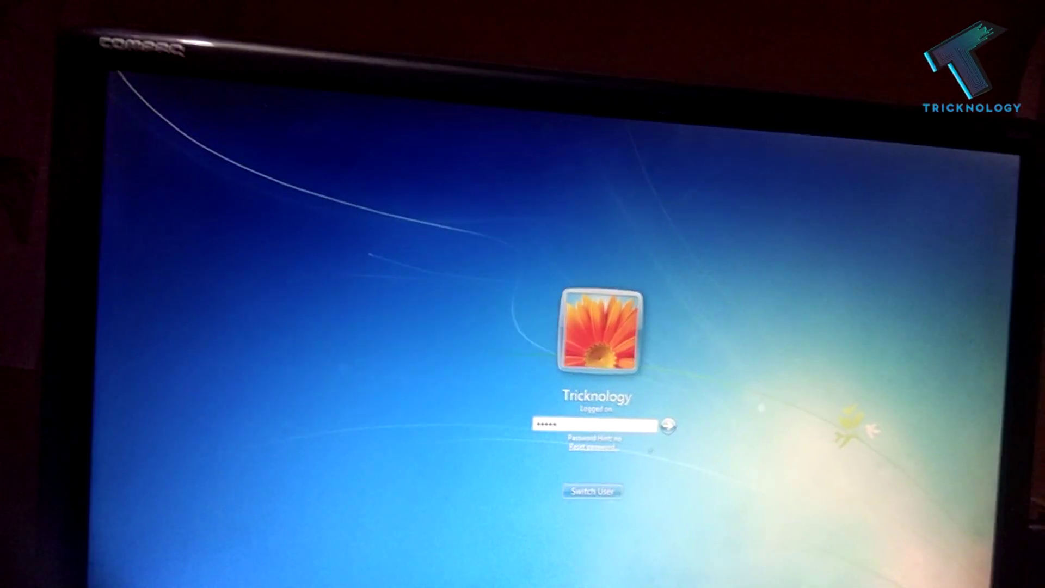
key("Return")
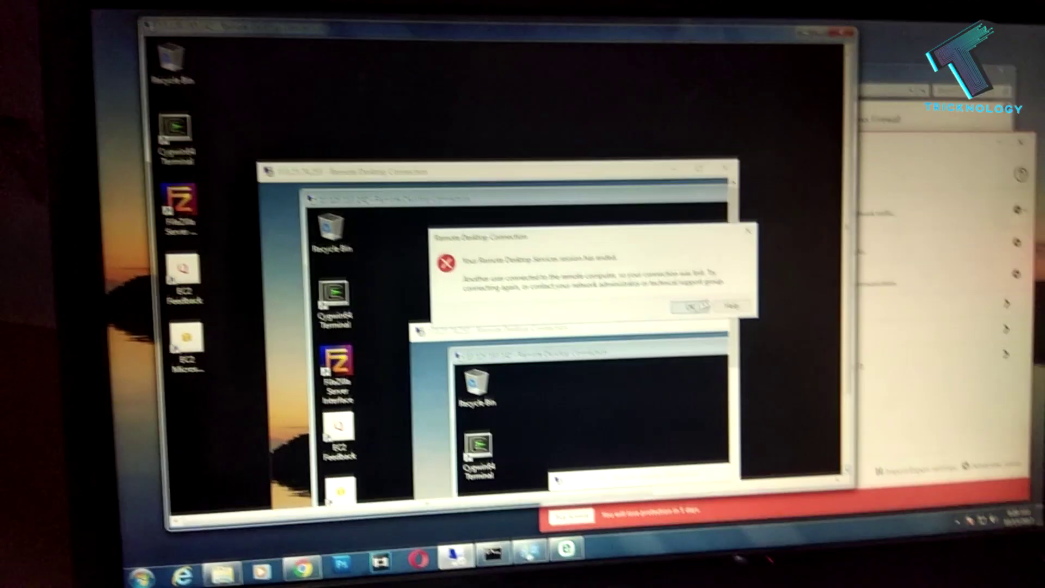
Dismiss the session-ended message and reconnect to 113.21.74.253, entering the account password
left_click(690, 307)
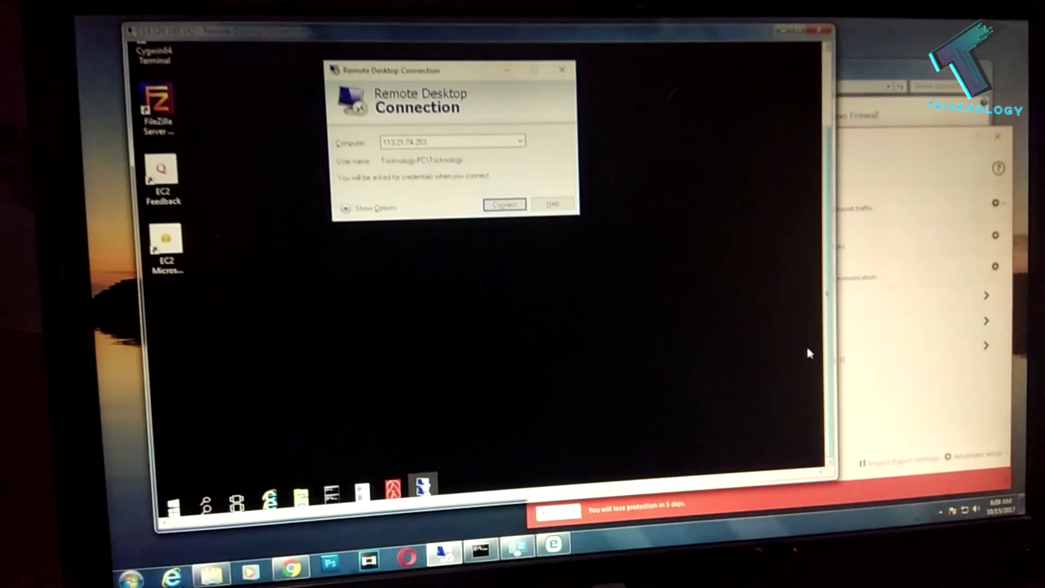
left_click(507, 203)
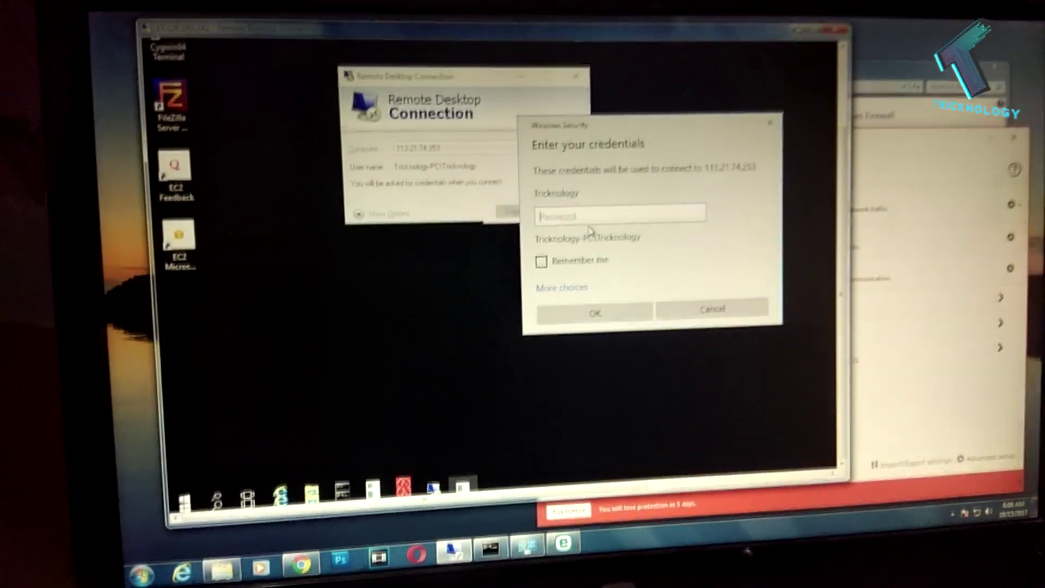
type("••")
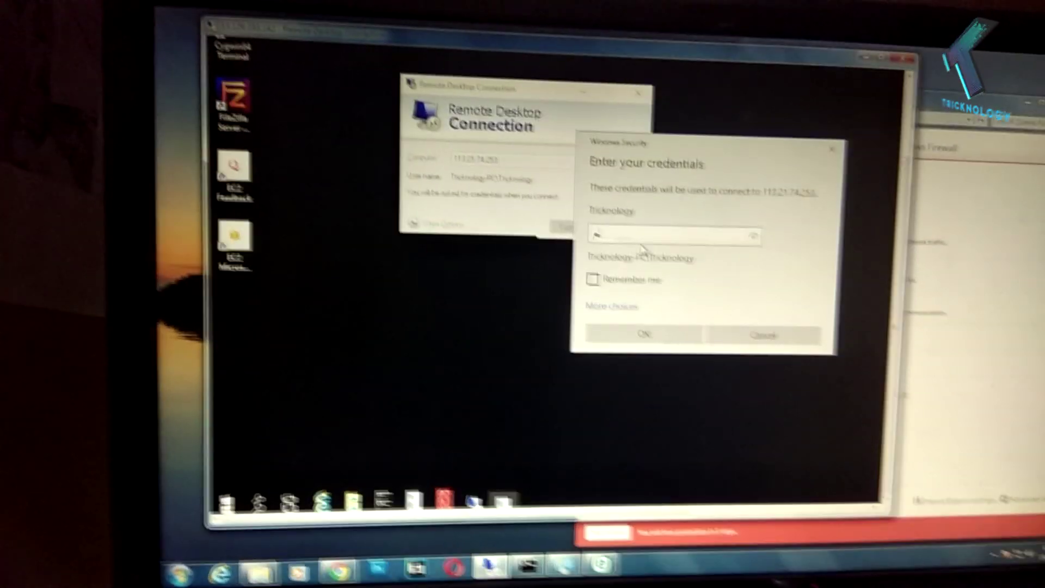
type("•••••••")
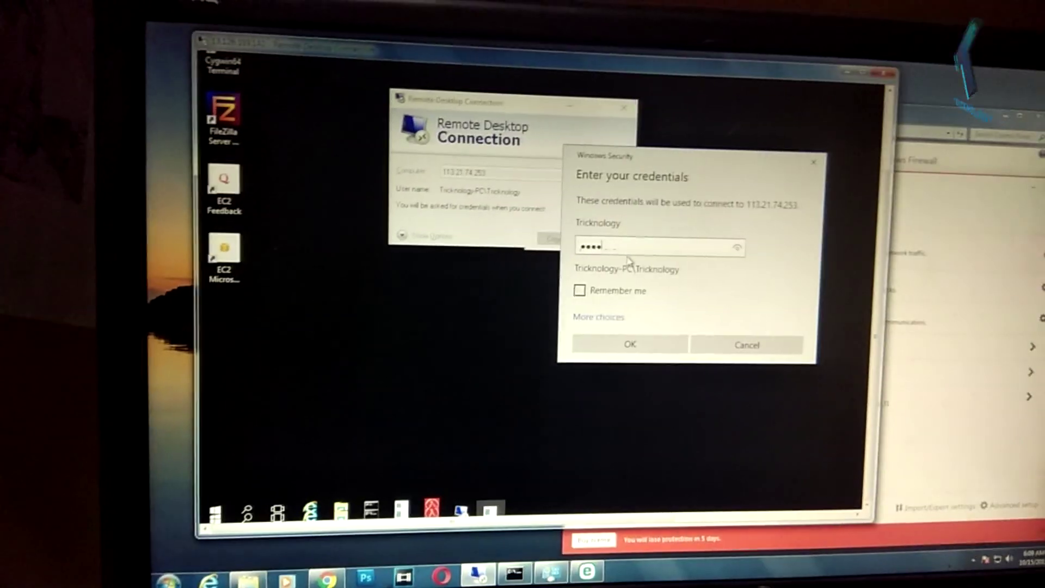